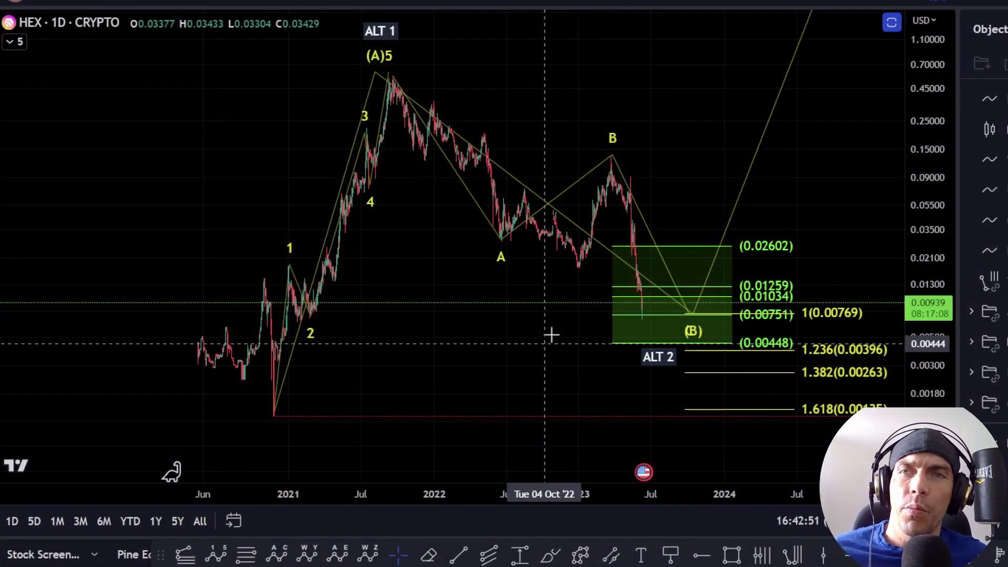
Examine the five-wave rise into ALT 1, the A-B-(B) decline and the projected (C) target on the HEX daily chart
left_click_drag(710, 147, 641, 179)
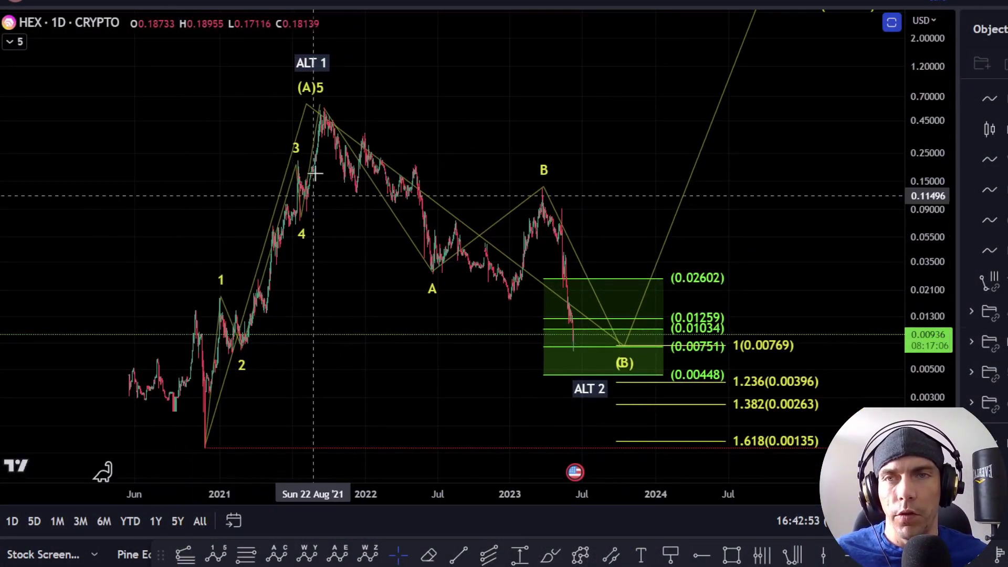
left_click(218, 421)
left_click(313, 89)
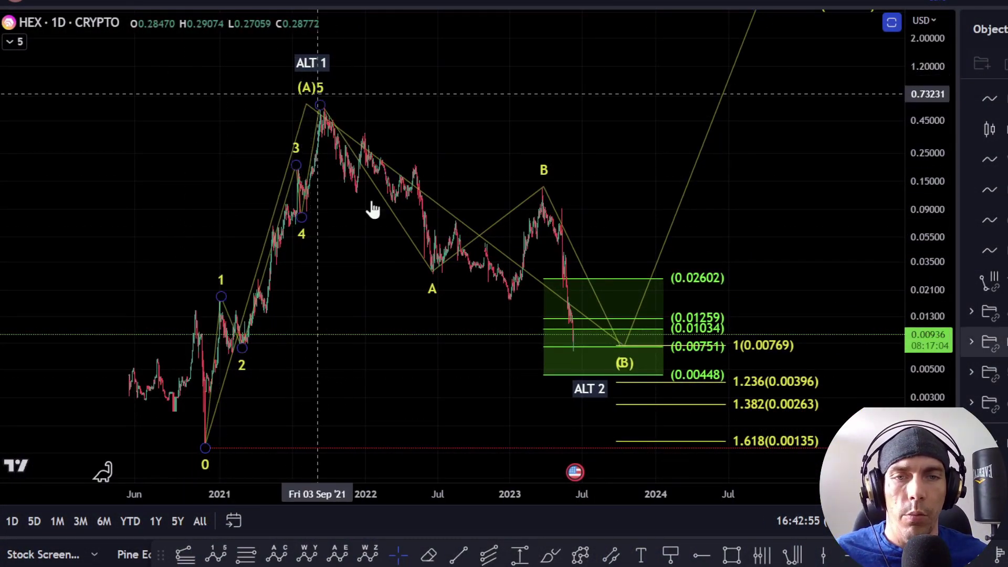
key("Escape")
left_click_drag(932, 192, 934, 265)
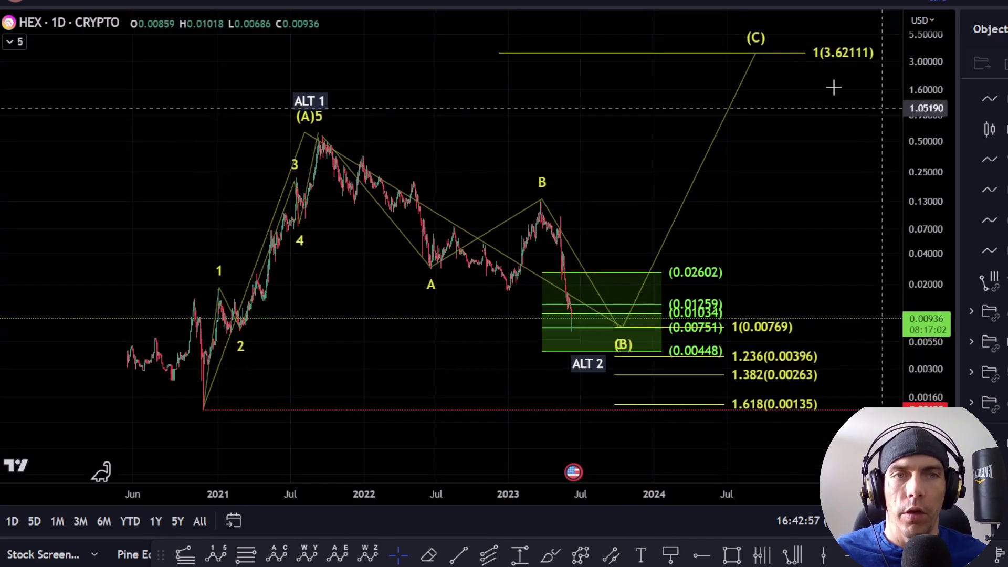
left_click_drag(721, 241, 743, 215)
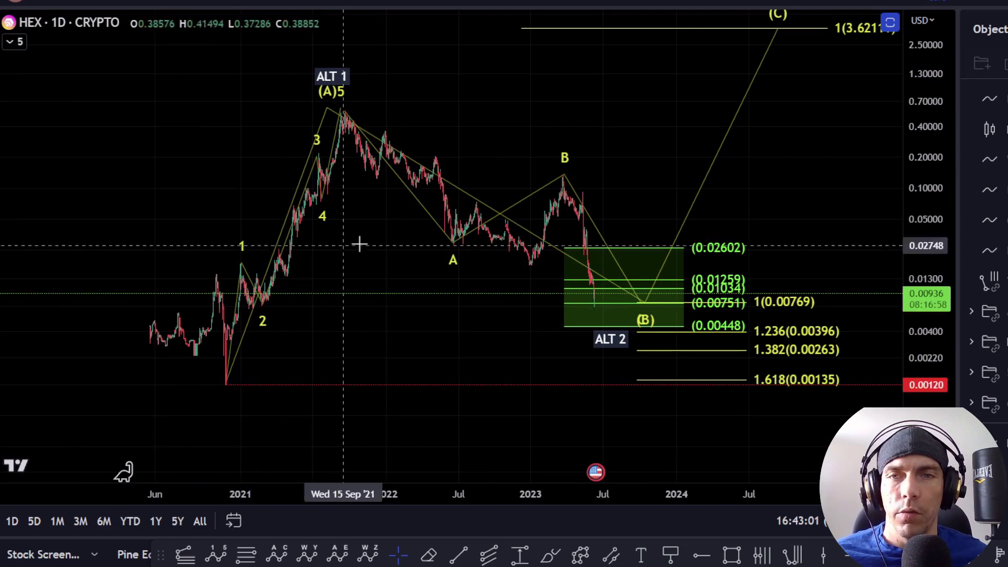
Circle the ALT 1 top with the Brush and remove the temporary brush strokes
left_click(550, 555)
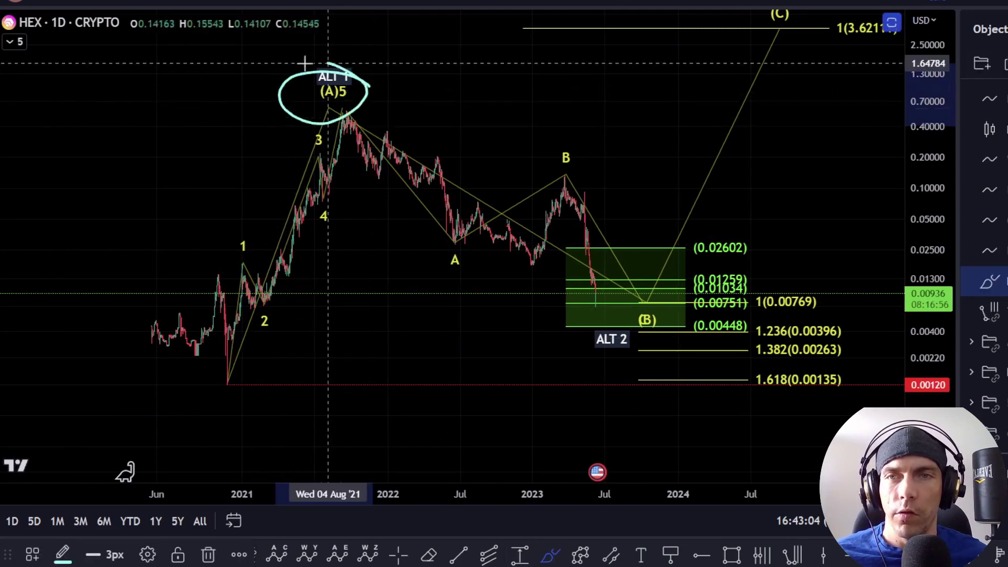
mouse_move(341, 109)
left_mouse_down()
mouse_move(639, 279)
mouse_move(716, 416)
left_mouse_up()
left_click(202, 555)
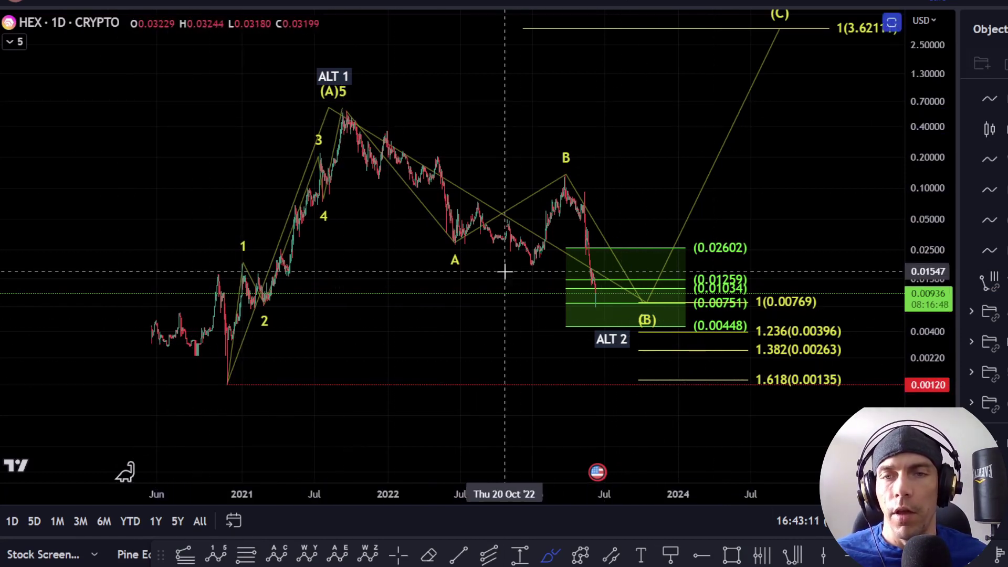
mouse_move(743, 313)
left_mouse_down()
mouse_move(694, 339)
mouse_move(758, 315)
mouse_move(714, 315)
mouse_move(764, 340)
left_mouse_up()
key("Delete")
key("ctrl+z")
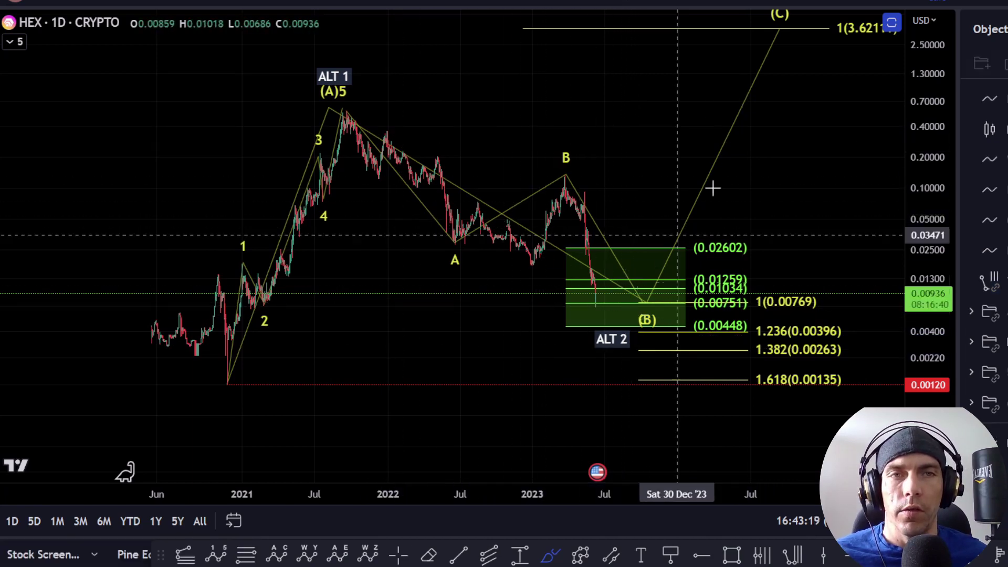
key("Escape")
Check the HEX chart on the 4h interval and return it to 1D
left_click_drag(798, 118, 746, 157)
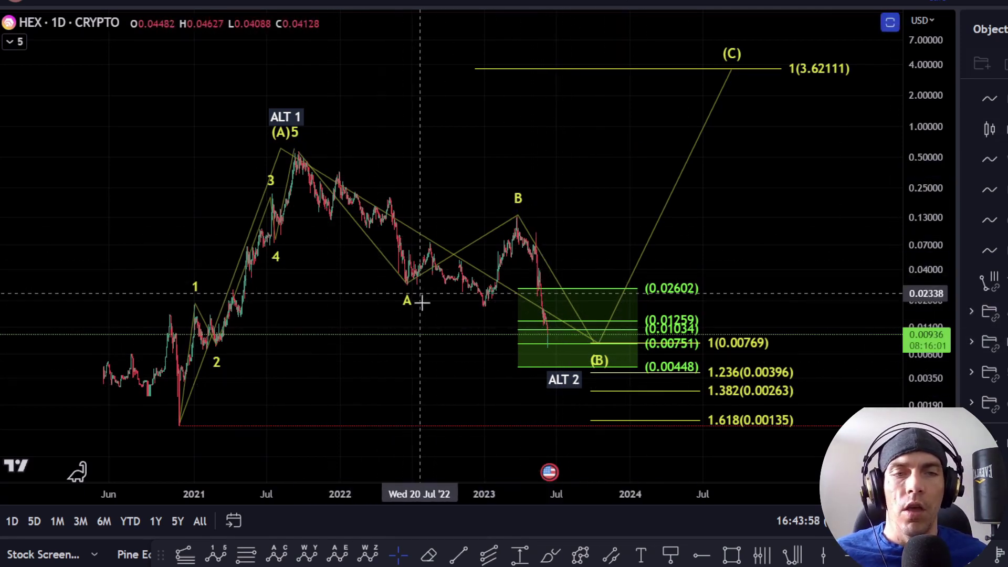
scroll(430, 307, "up", 5)
left_click(245, 3)
scroll(543, 253, "down", 5)
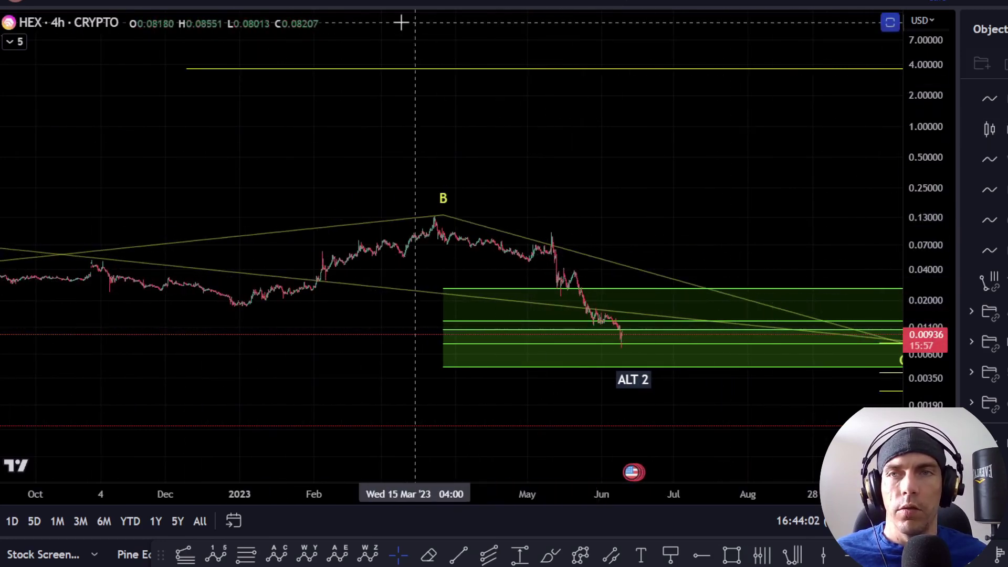
type("1D")
key("Return")
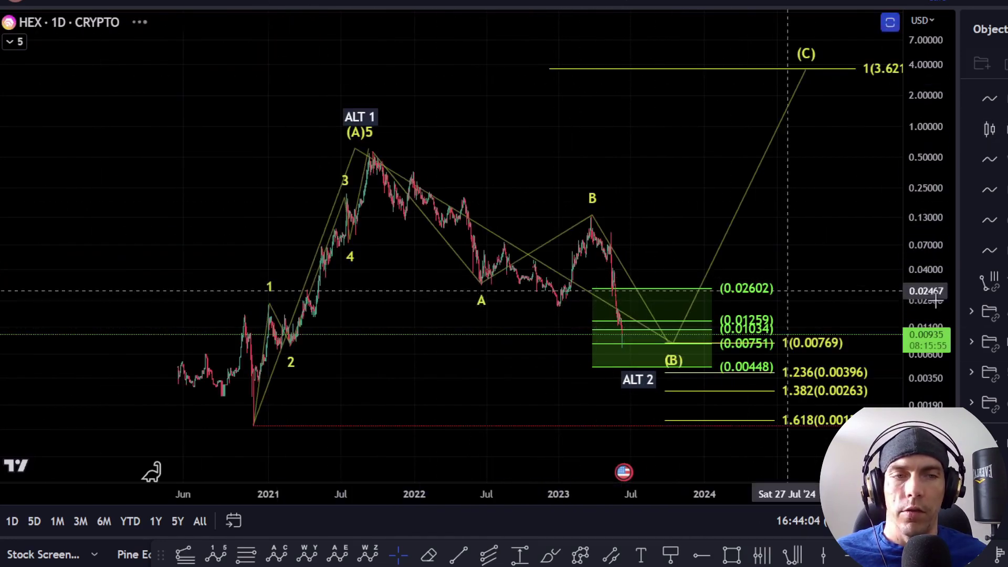
Hide the drawing group with the (A)(B)(C) count and show the group with the W-X-Y count
left_click_drag(675, 238, 644, 241)
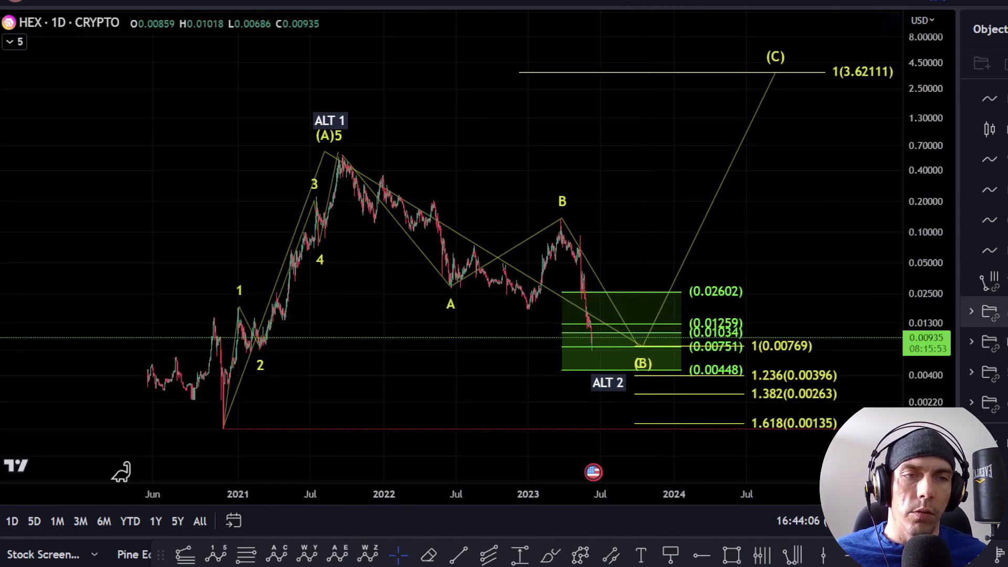
left_click(1004, 342)
left_click(1004, 311)
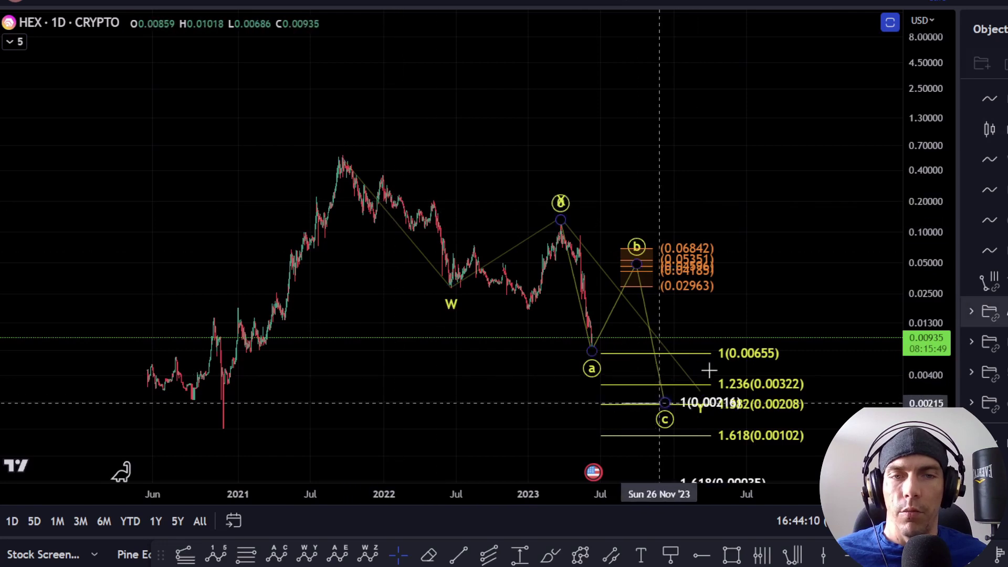
Examine the W-X-Y correction, its circled a-b-c waves, the Fibonacci time lines and the price targets around waves b and c
scroll(546, 417, "up", 5)
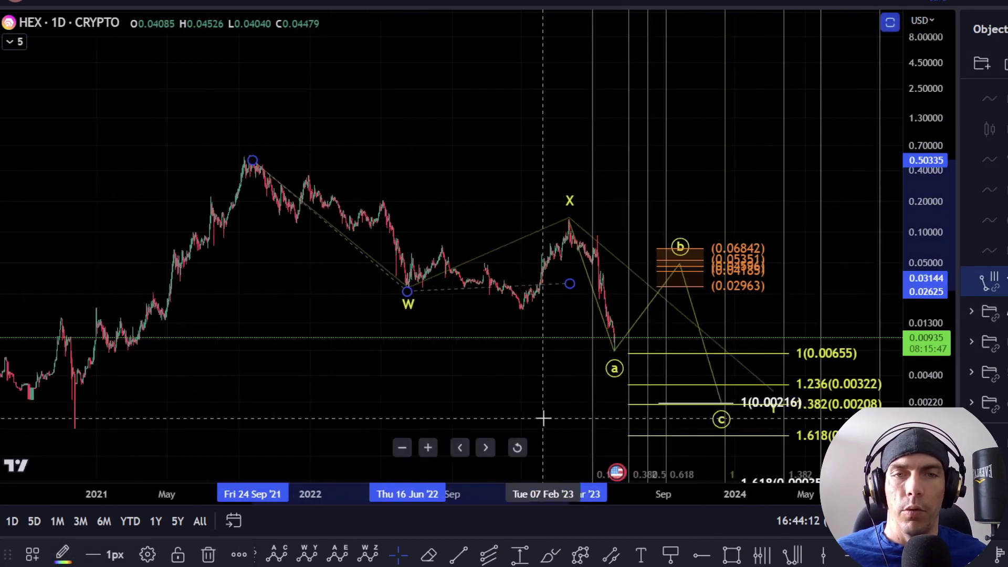
scroll(372, 321, "down", 2)
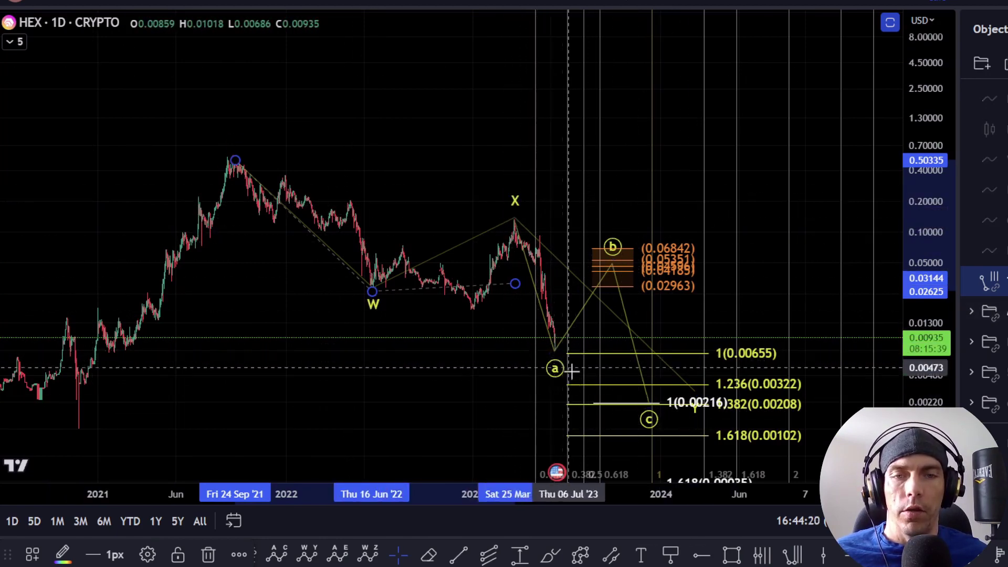
scroll(565, 369, "up", 3)
left_click_drag(431, 338, 373, 220)
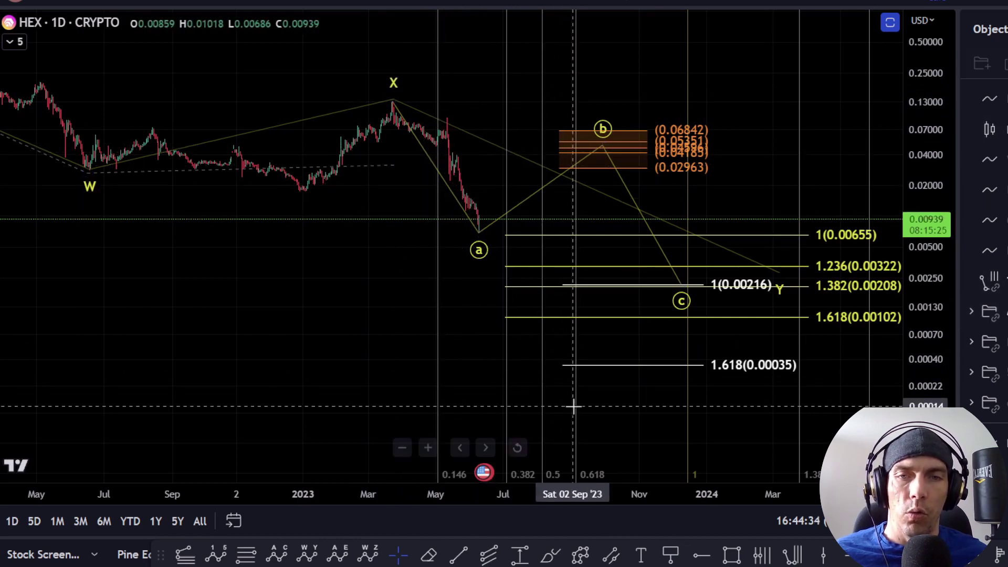
left_click_drag(396, 216, 393, 247)
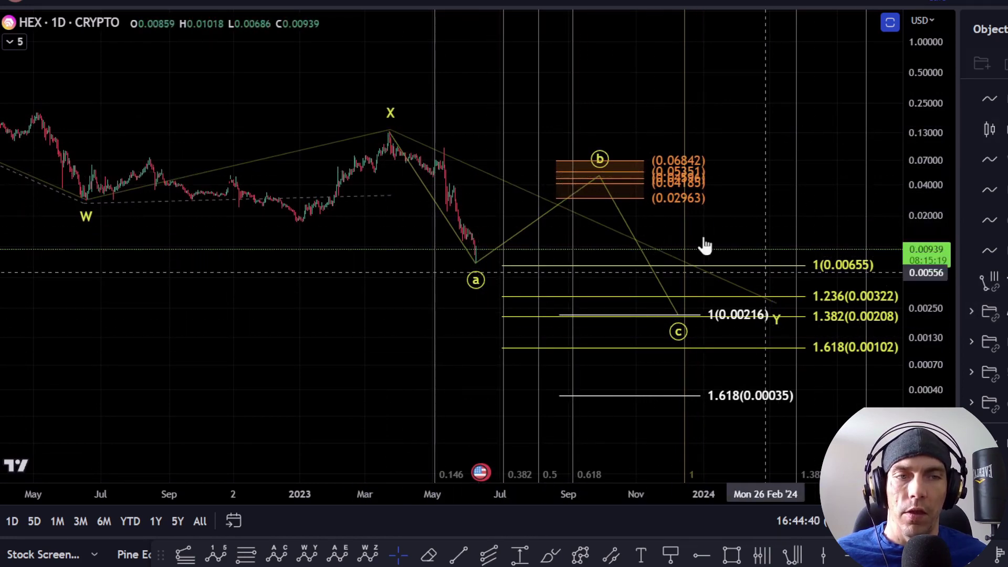
left_click_drag(942, 354, 939, 206)
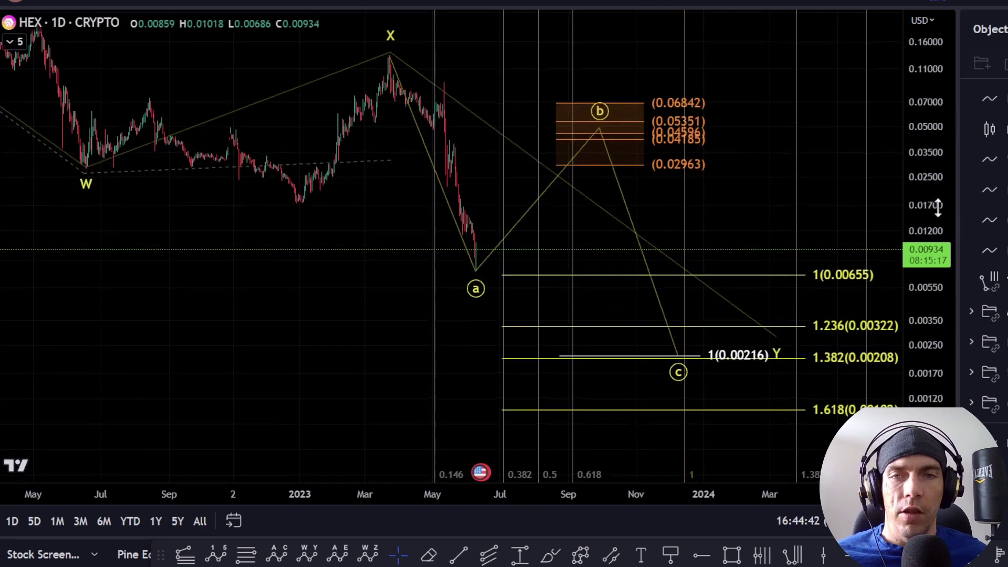
left_click(477, 277)
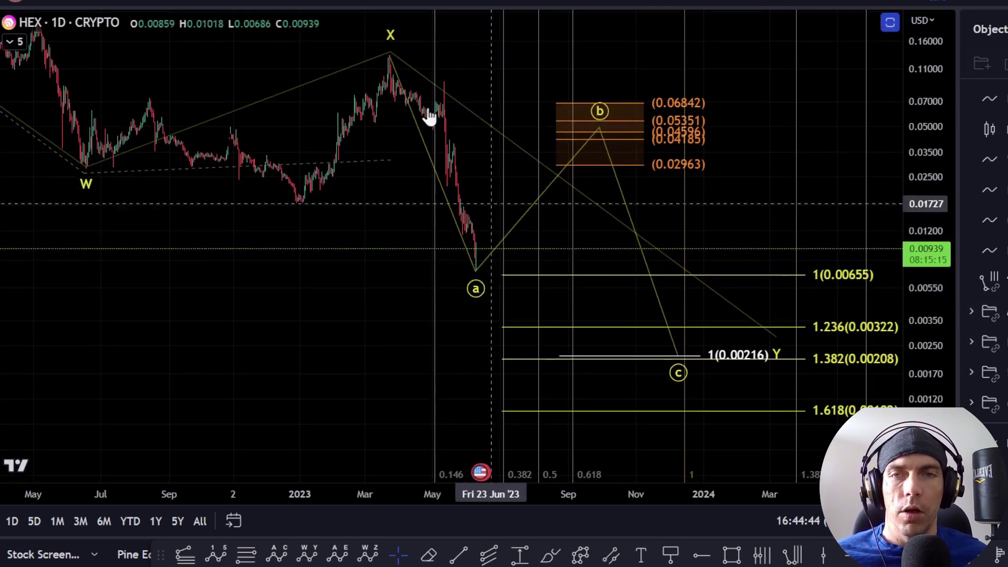
left_click(473, 261)
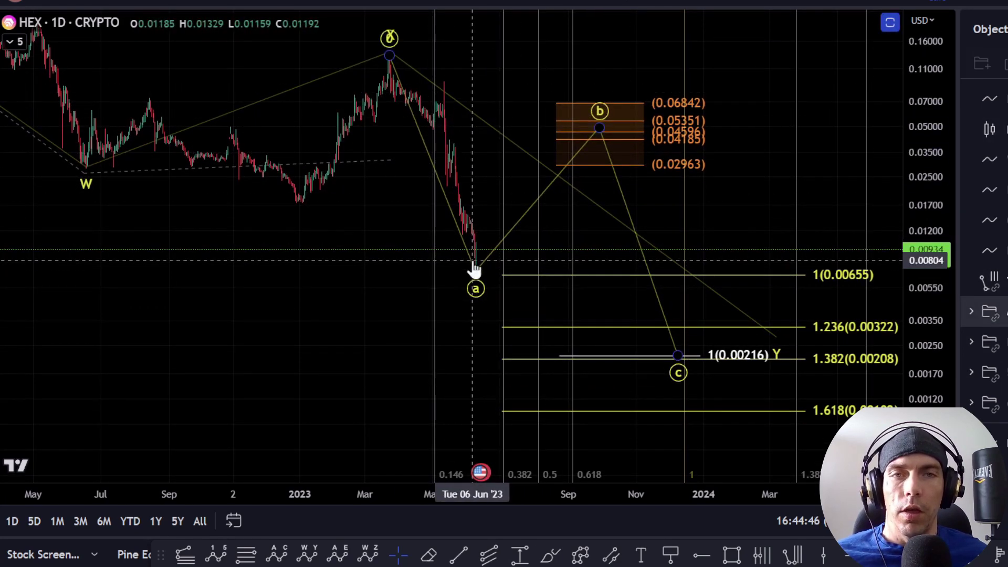
left_click(450, 163)
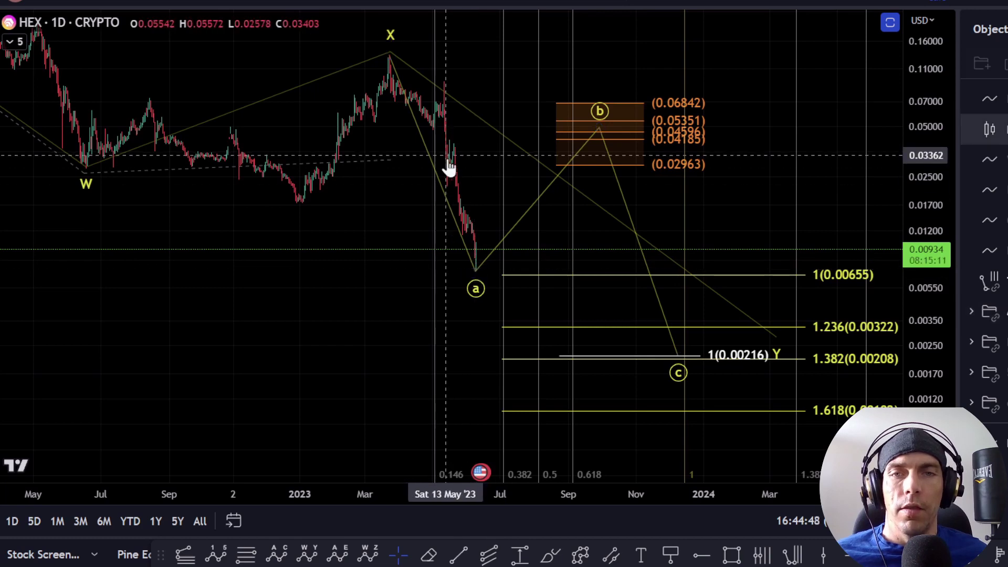
scroll(462, 166, "up", 3)
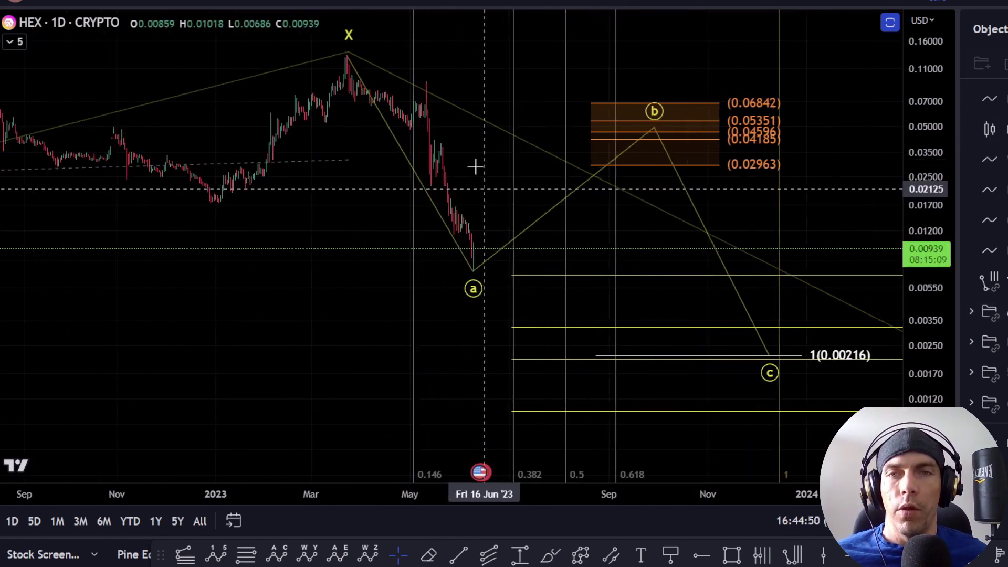
left_click_drag(471, 191, 485, 257)
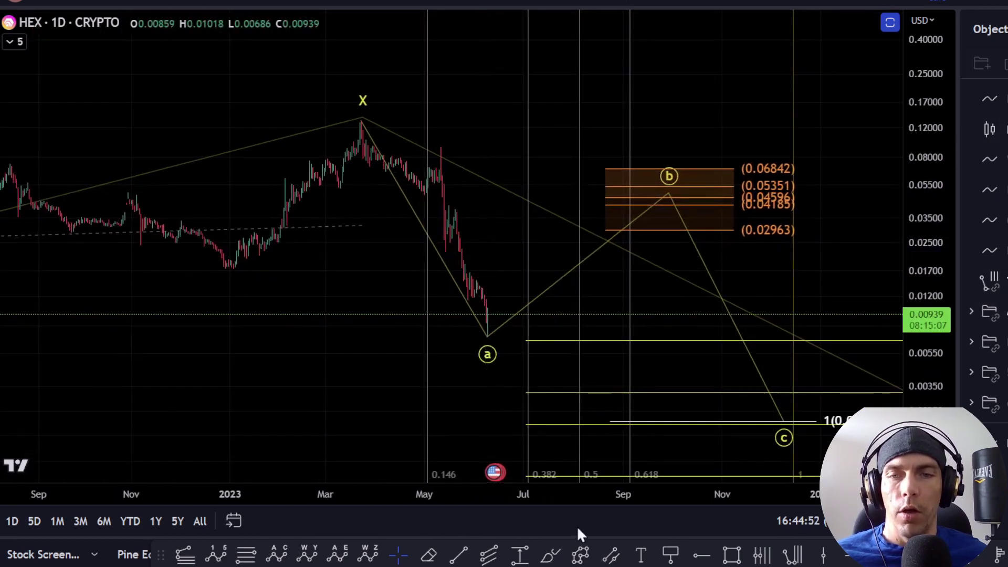
Show the drawing group with the internal a-b-c count of wave a and its Fibonacci targets
left_click(550, 556)
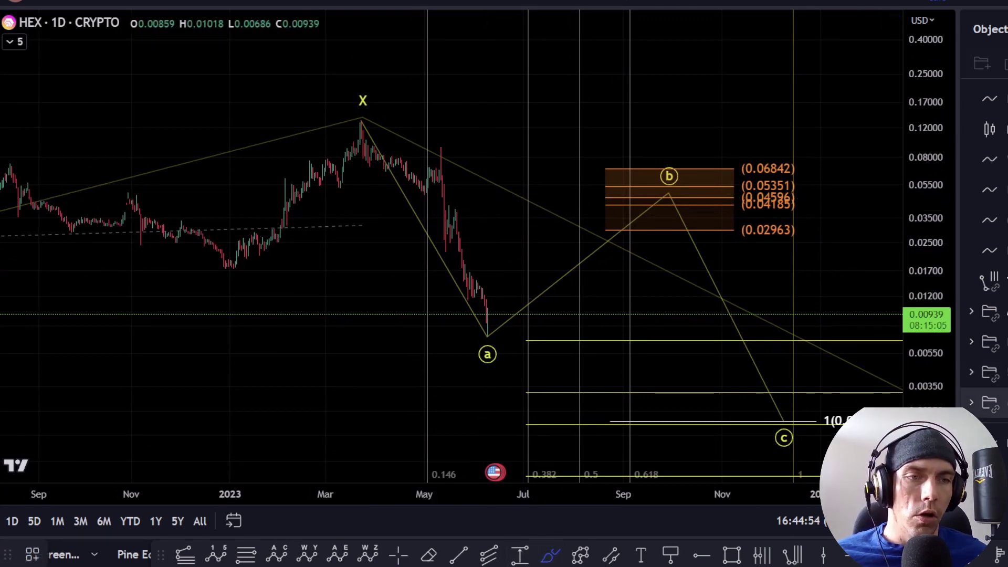
left_click(1000, 402)
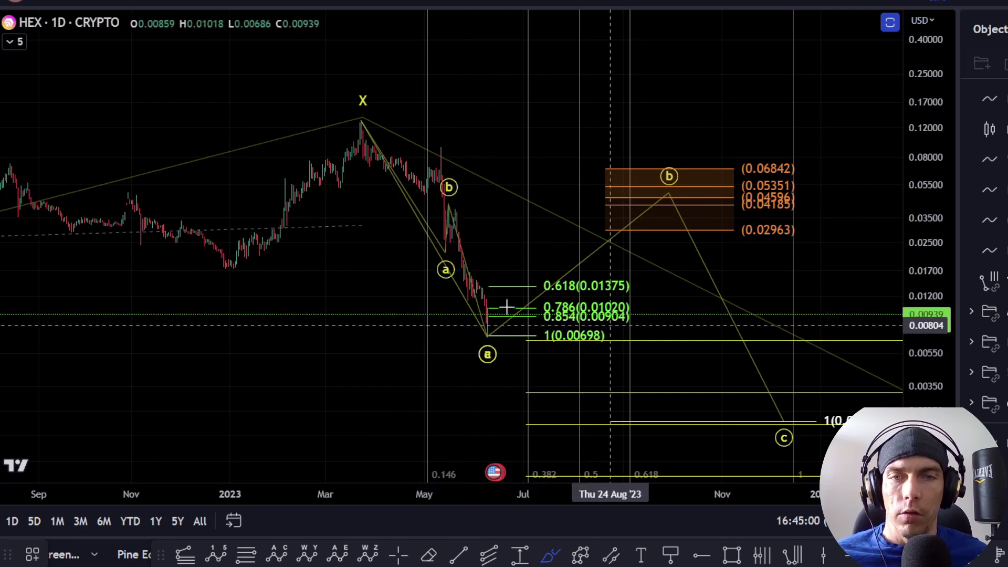
Sketch with the Brush a rise, a pullback and a second rise from the wave a low into the orange wave b zone
left_click_drag(507, 307, 629, 338)
key("ctrl+z")
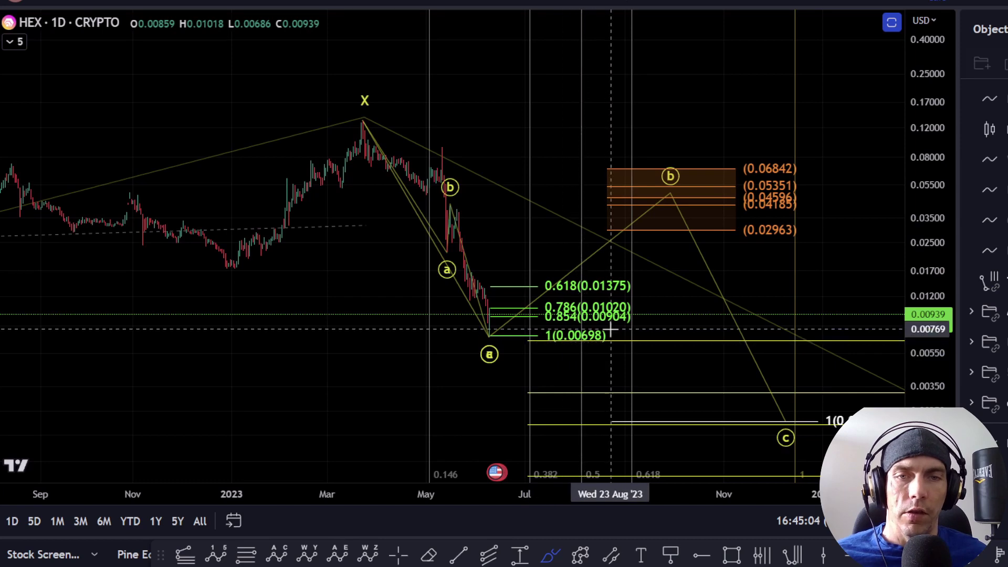
mouse_move(611, 329)
left_mouse_down()
mouse_move(540, 326)
mouse_move(572, 333)
left_mouse_up()
key("ctrl+z")
left_click_drag(489, 336, 642, 219)
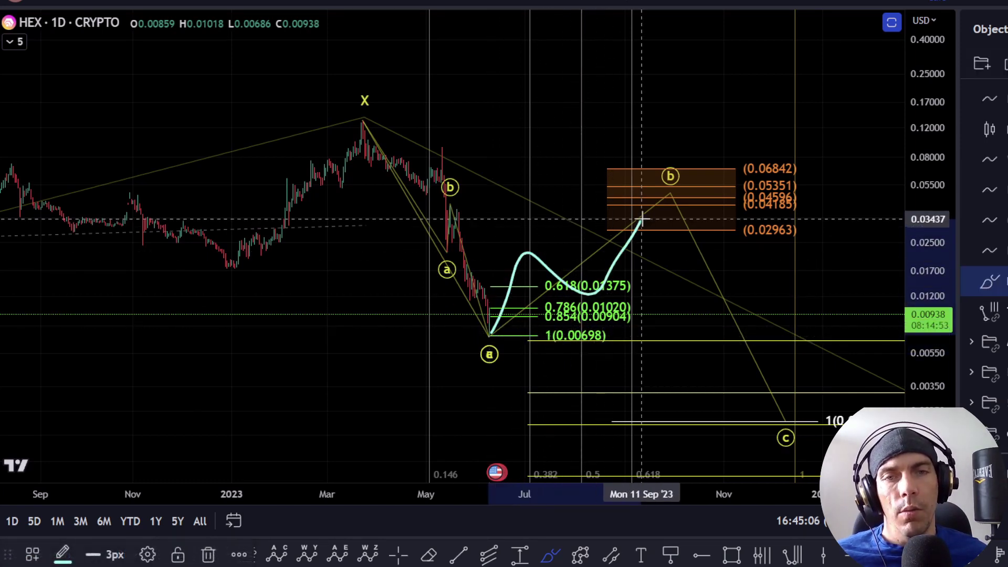
Mark the wave b zone and trace the path from X through a and b to c with the Brush, undoing both strokes
scroll(677, 210, "down", 2)
left_click_drag(792, 151, 712, 252)
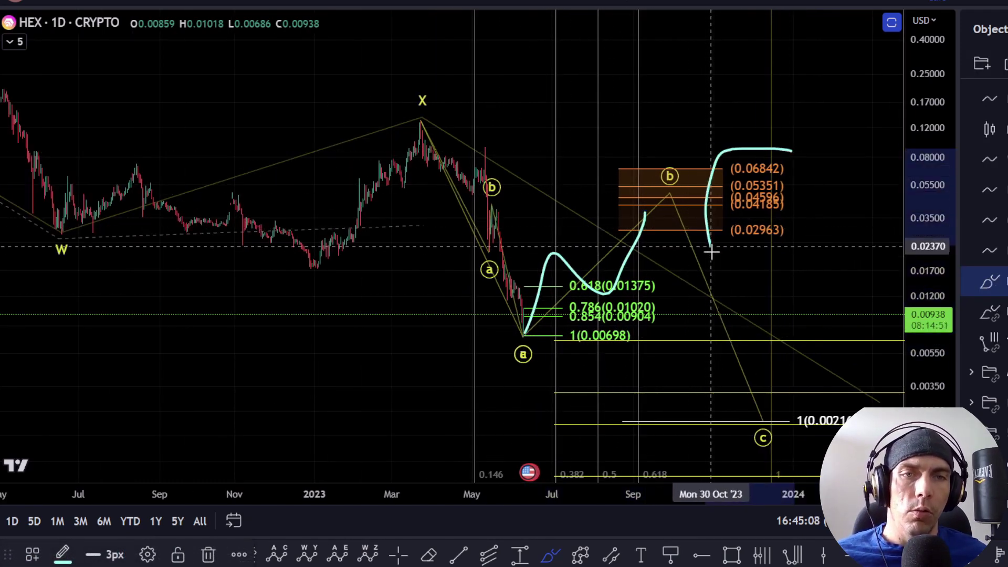
key("ctrl+z")
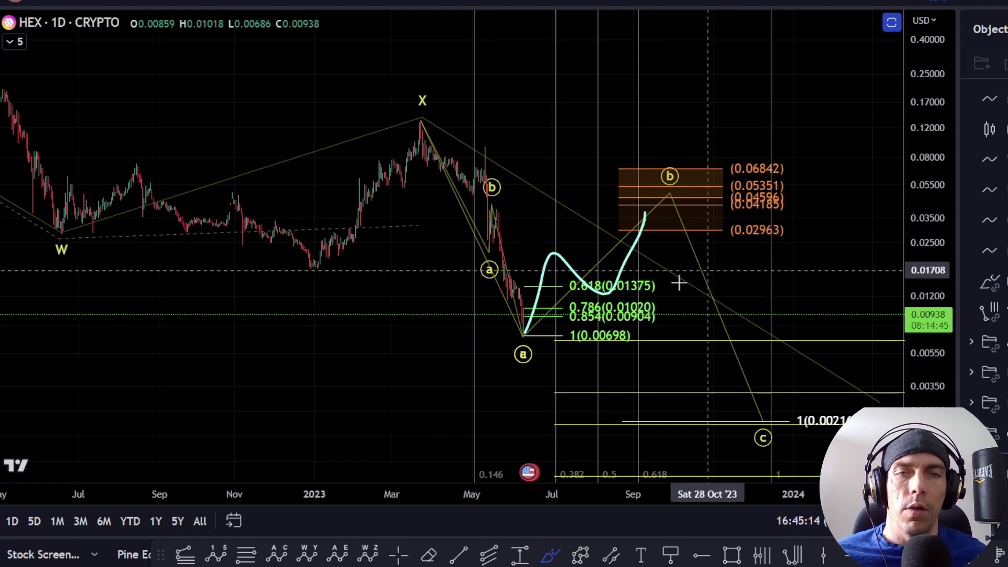
mouse_move(420, 122)
left_mouse_down()
mouse_move(523, 329)
mouse_move(677, 195)
left_mouse_up()
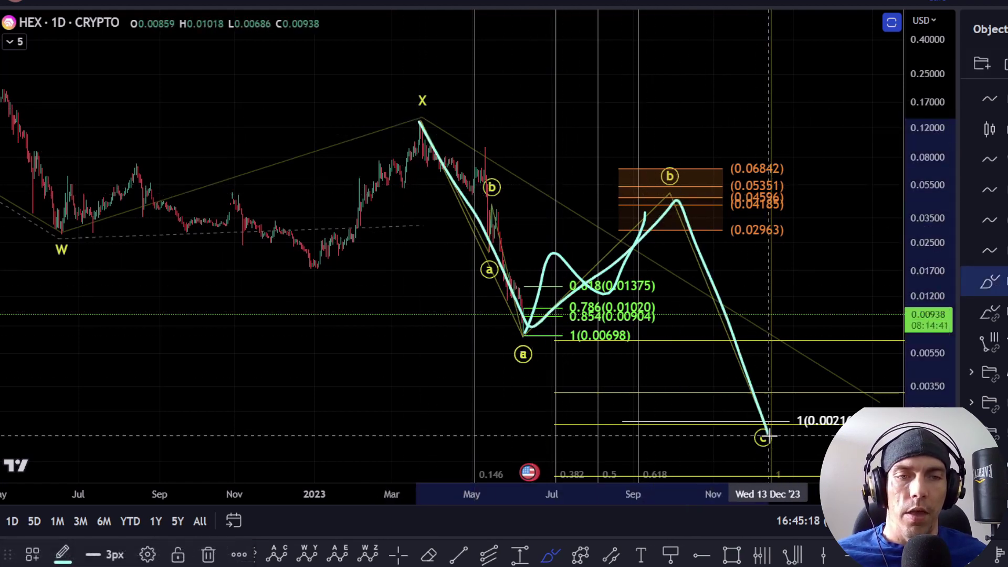
key("ctrl+z")
Move the circled wave b point down to about 0.04276 at Tue 26 Sep '23 within the orange target zone
scroll(859, 360, "down", 1)
left_click_drag(416, 349, 220, 259)
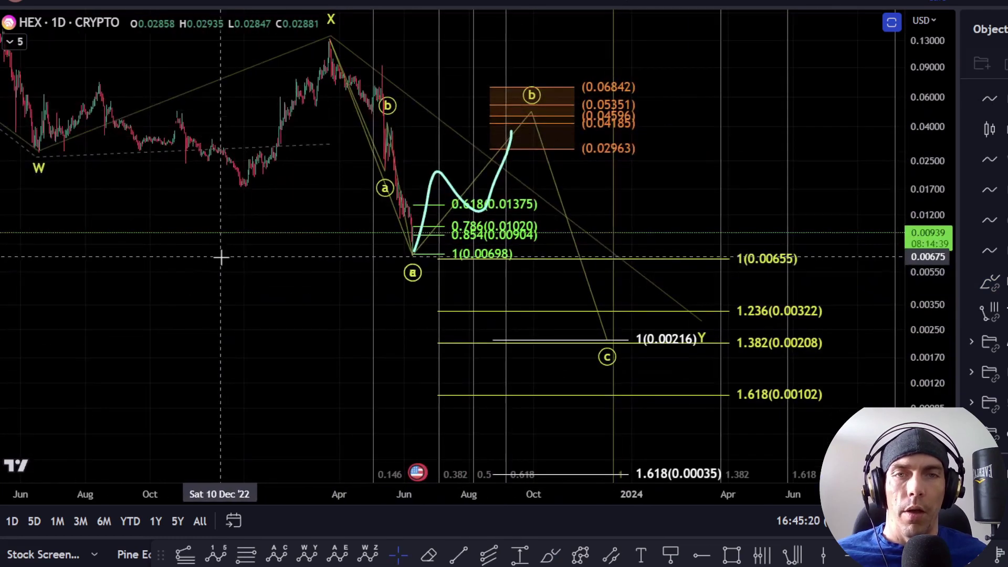
left_click(528, 116)
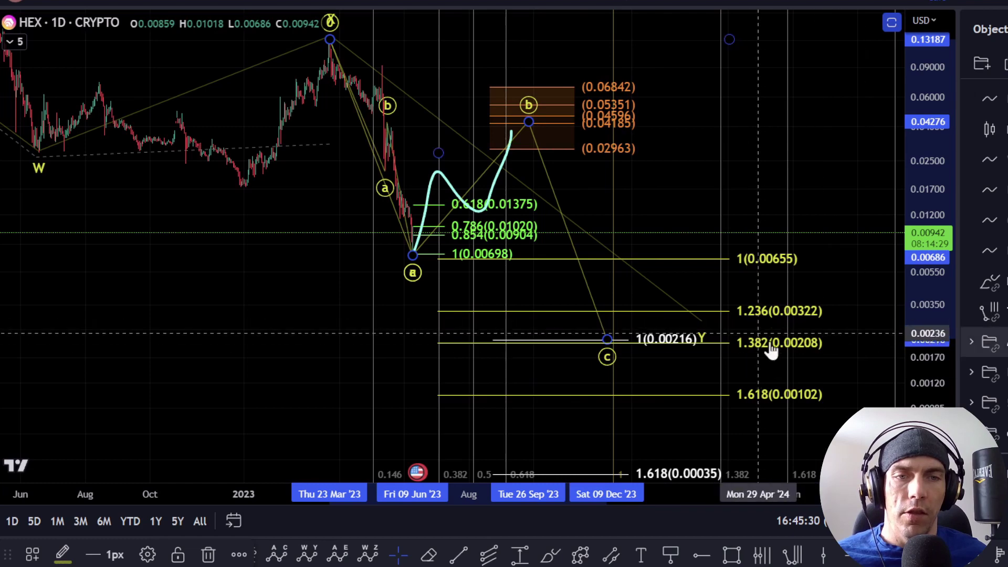
Overlay the (A)(B)(C) count group on the W-X-Y count for comparison and hide it again
scroll(766, 344, "down", 3)
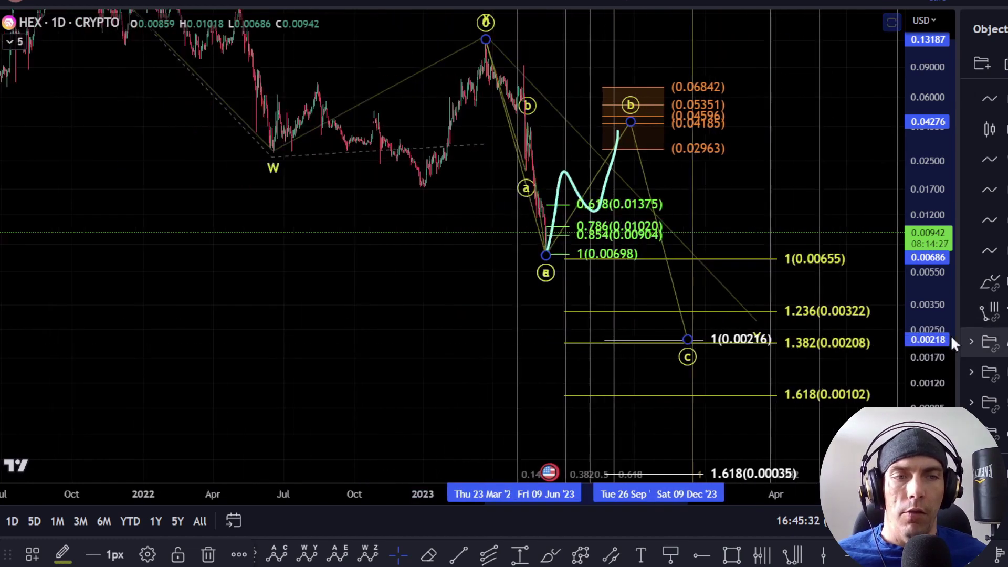
scroll(837, 329, "down", 3)
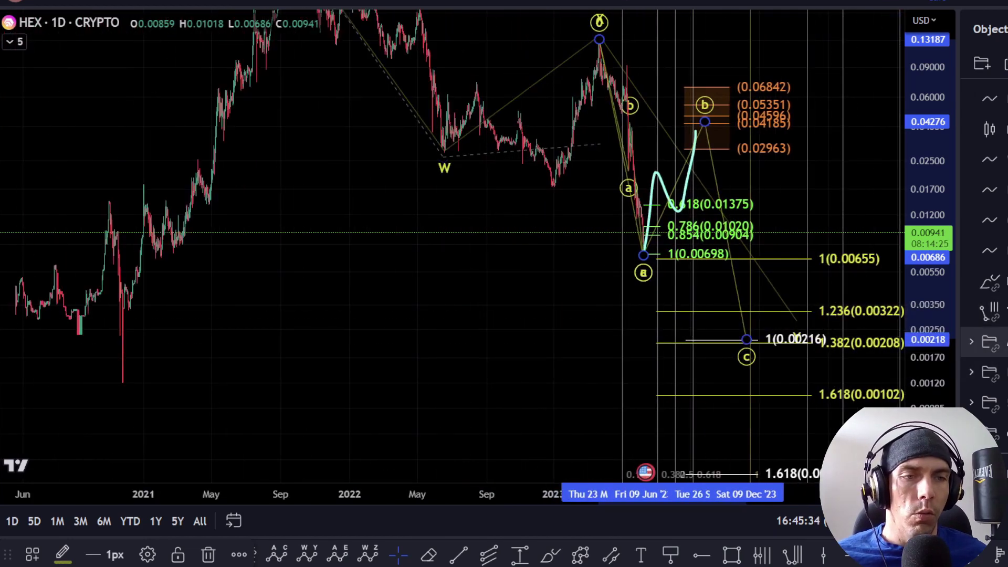
left_click(1004, 372)
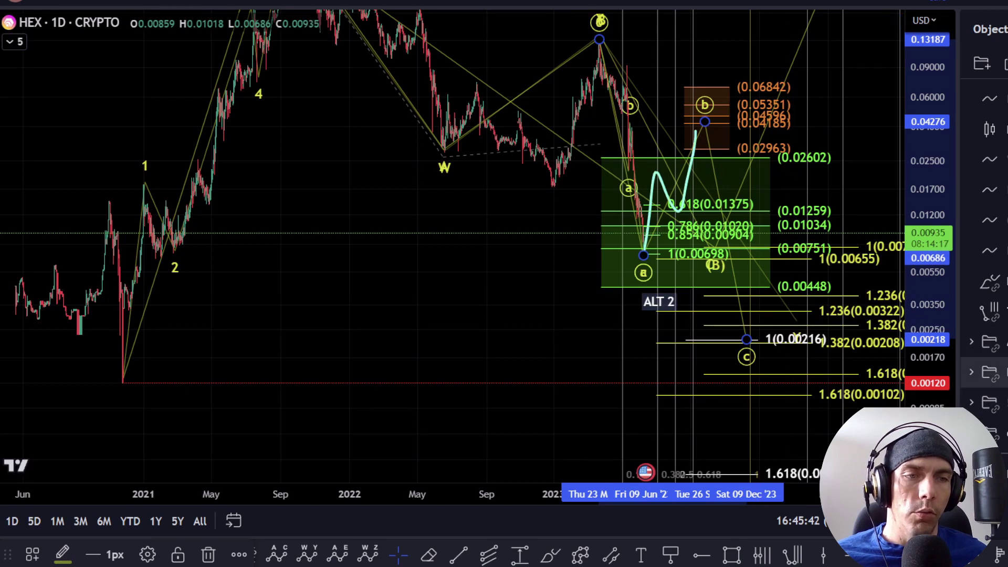
left_click(1003, 372)
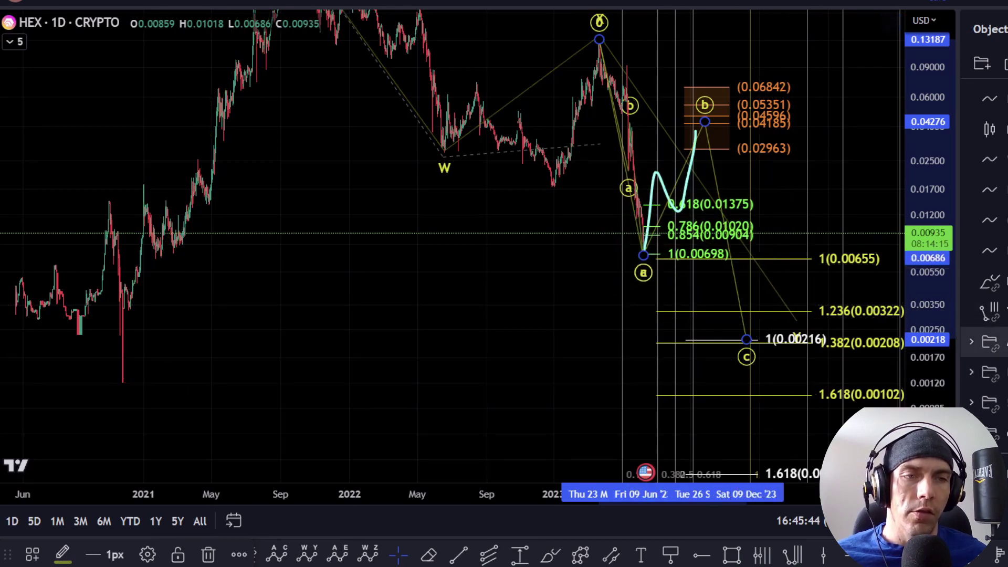
Hide the W-X-Y count group and delete the brushed price path
left_click(1003, 342)
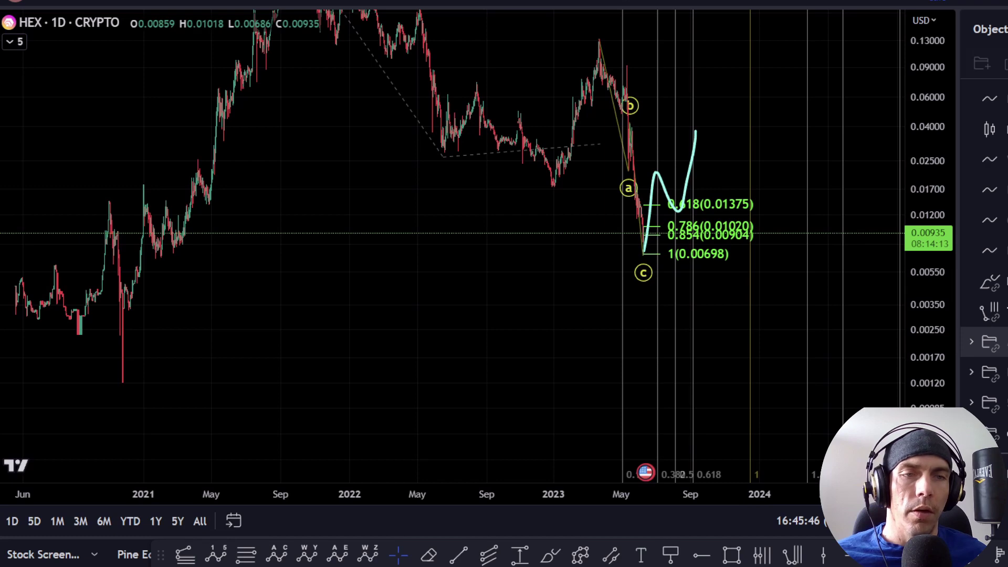
scroll(682, 238, "up", 3)
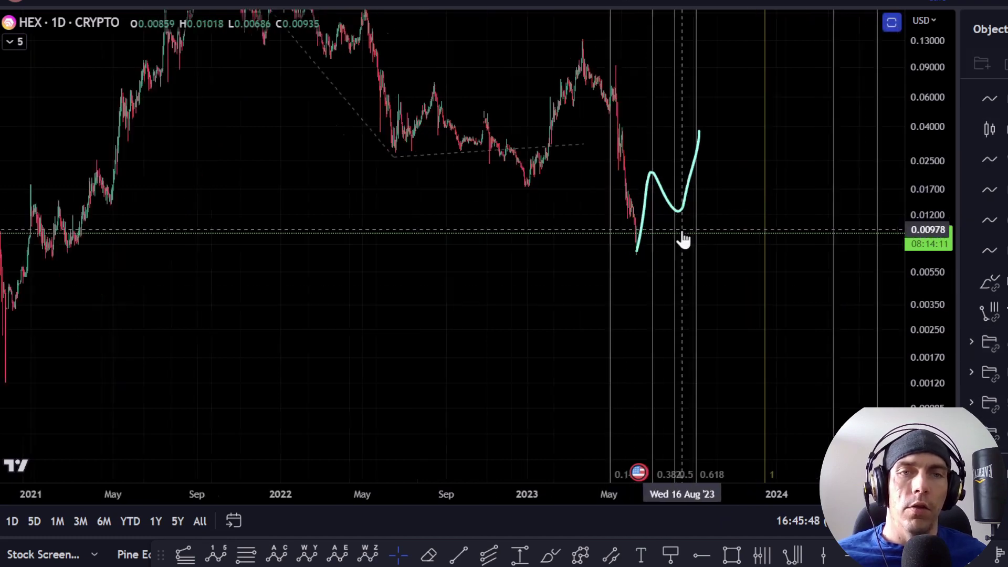
left_click(667, 210)
key("Delete")
Switch the HEX chart to the 4h interval and show the lower-degree count with circled waves i to v
scroll(659, 191, "up", 6)
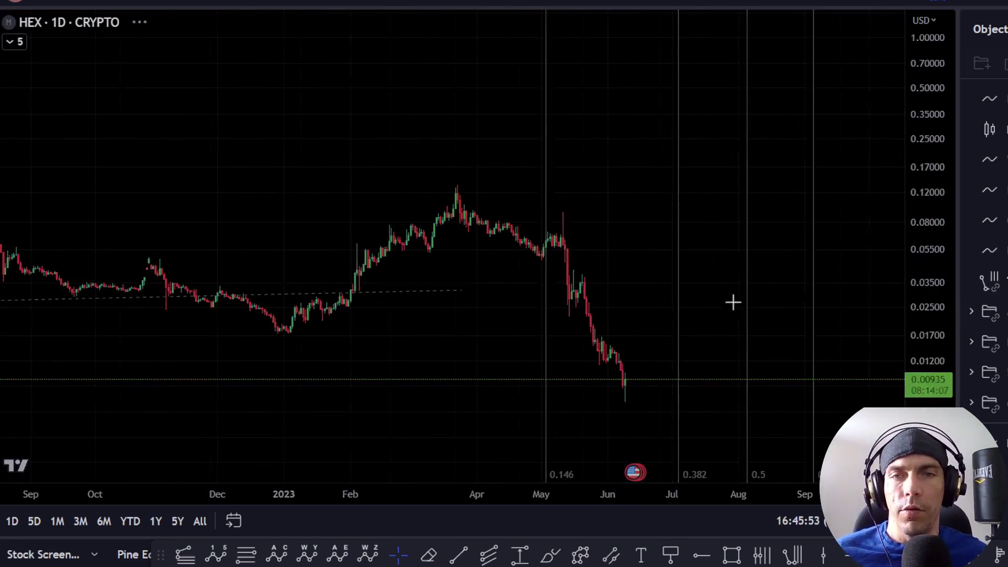
type("4h")
key("Return")
scroll(650, 266, "down", 5)
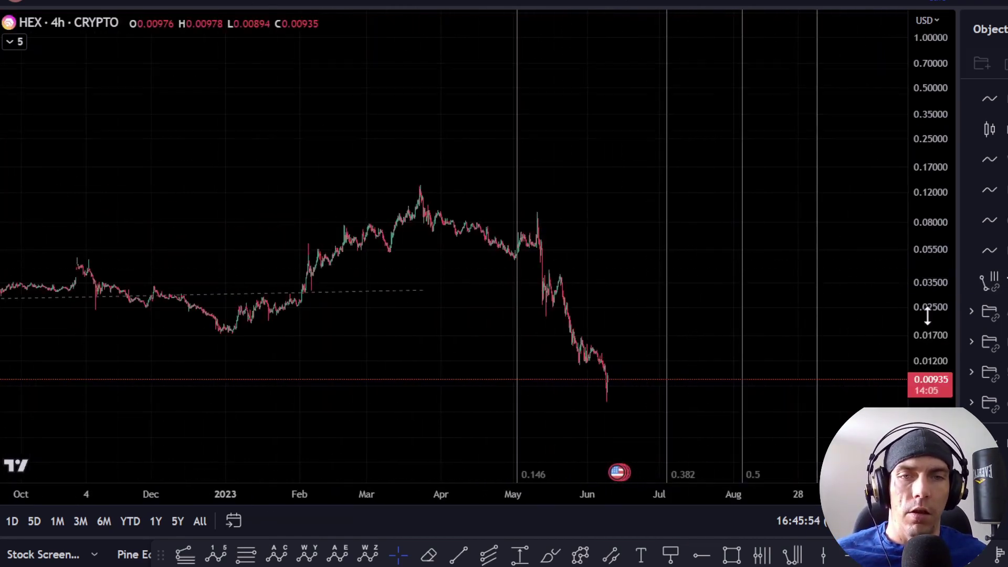
scroll(641, 288, "up", 5)
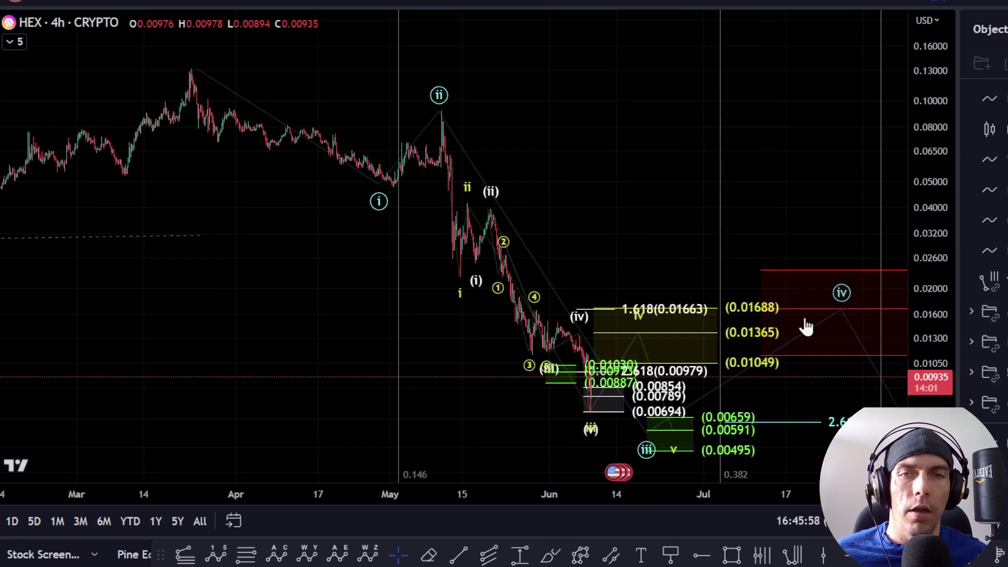
Examine the 4h impulse count from circled waves i and ii down to the Fibonacci target zones for waves iii, iv and v
scroll(657, 261, "down", 5)
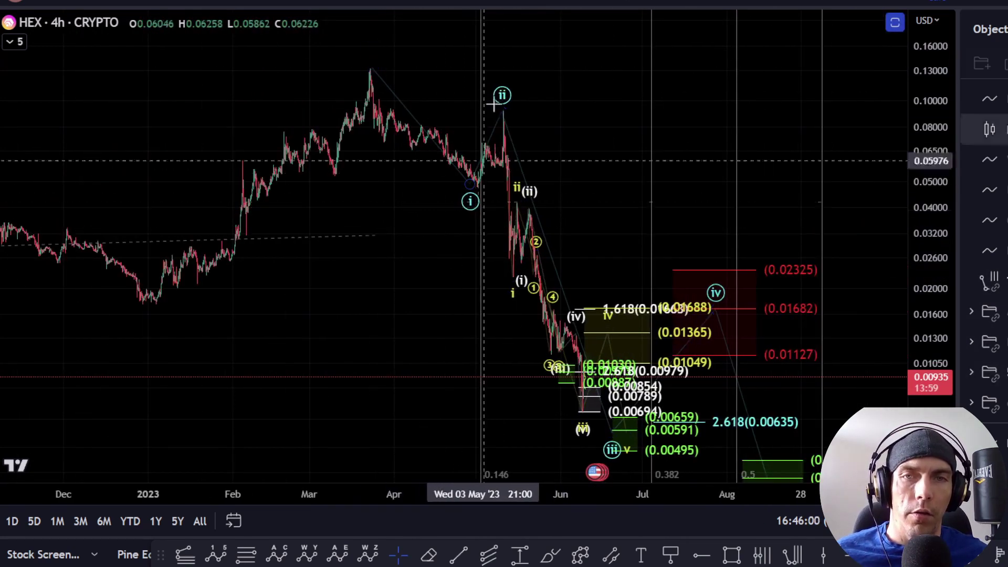
scroll(695, 278, "up", 2)
left_click_drag(578, 232, 580, 186)
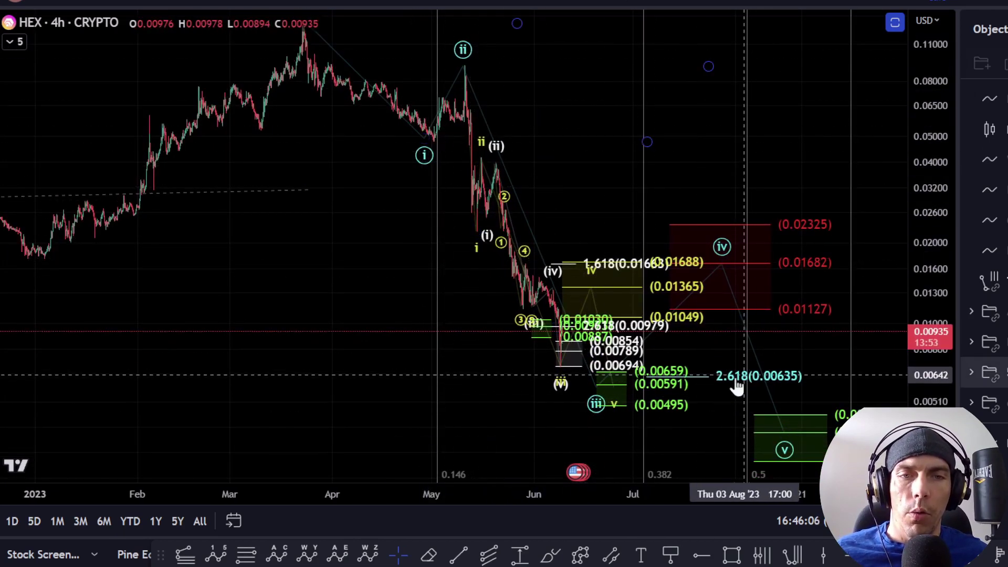
scroll(735, 383, "up", 3)
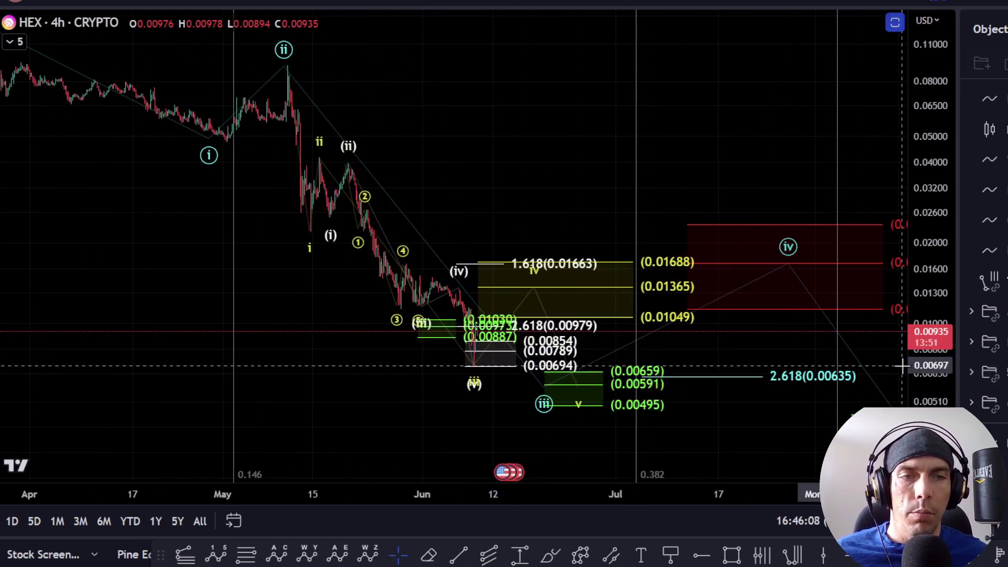
scroll(136, 58, "down", 2)
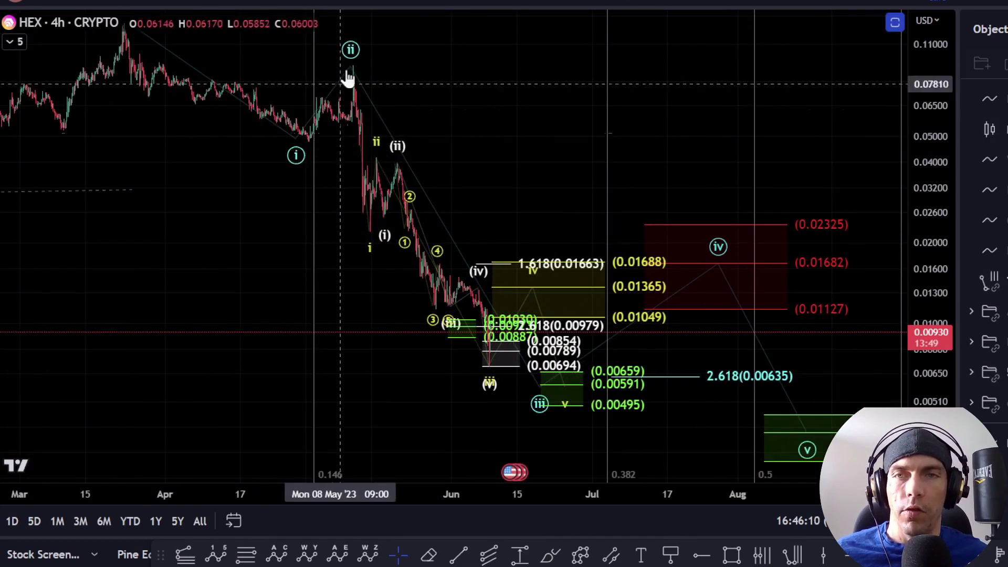
scroll(505, 415, "up", 5)
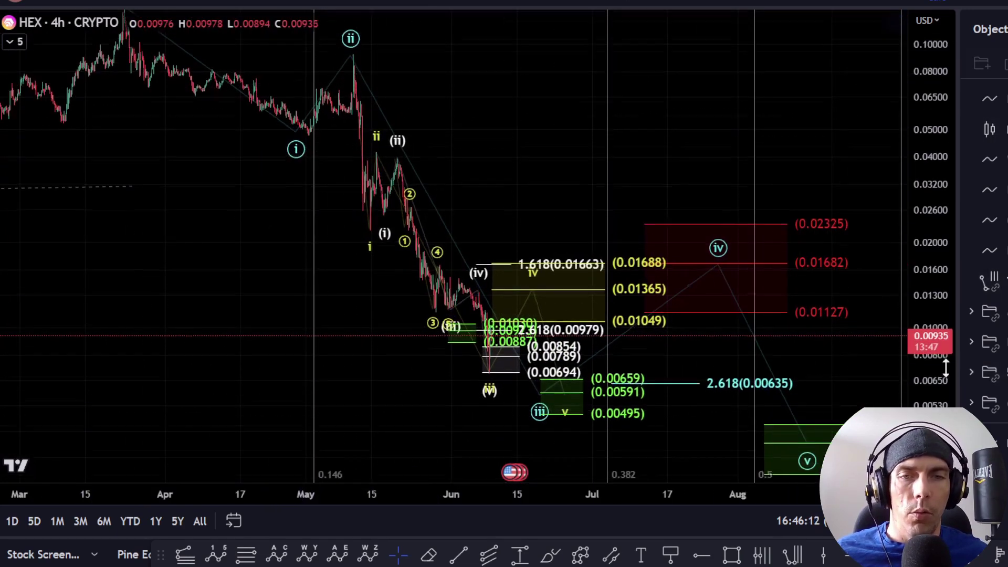
left_click_drag(259, 387, 452, 412)
scroll(473, 406, "down", 2)
scroll(473, 406, "down", 2)
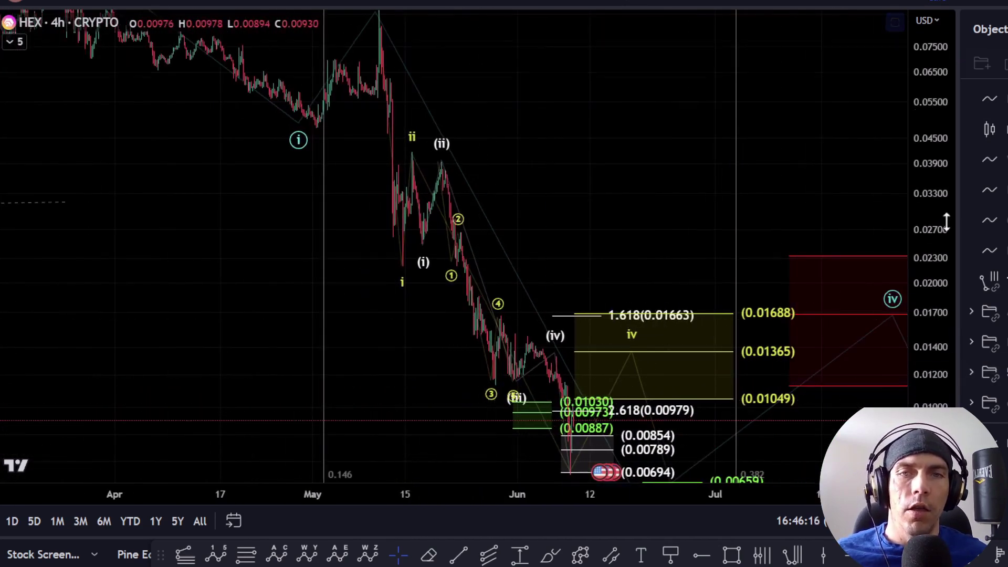
left_click_drag(947, 221, 945, 313)
left_click(416, 177)
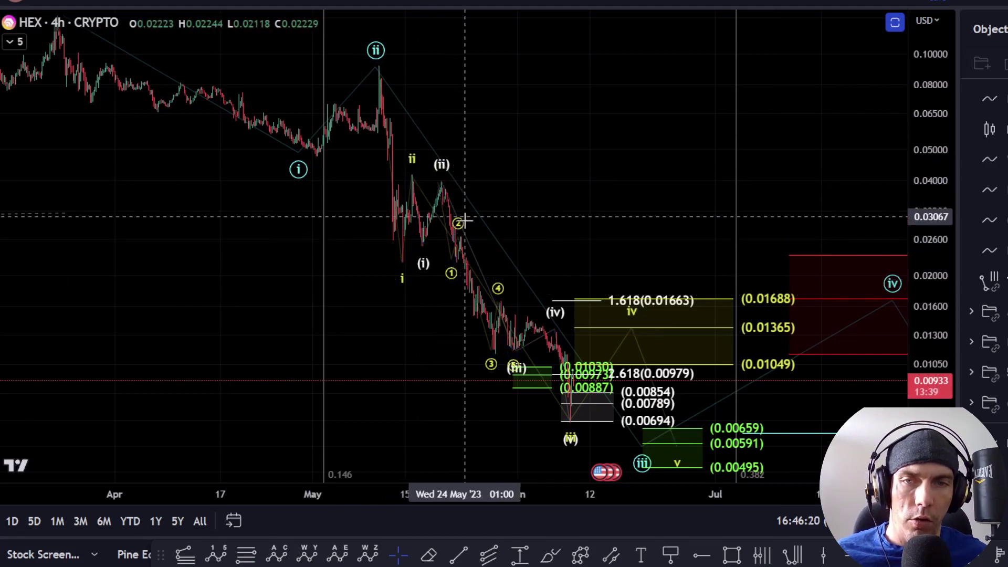
left_click_drag(442, 307, 402, 206)
scroll(499, 352, "up", 4)
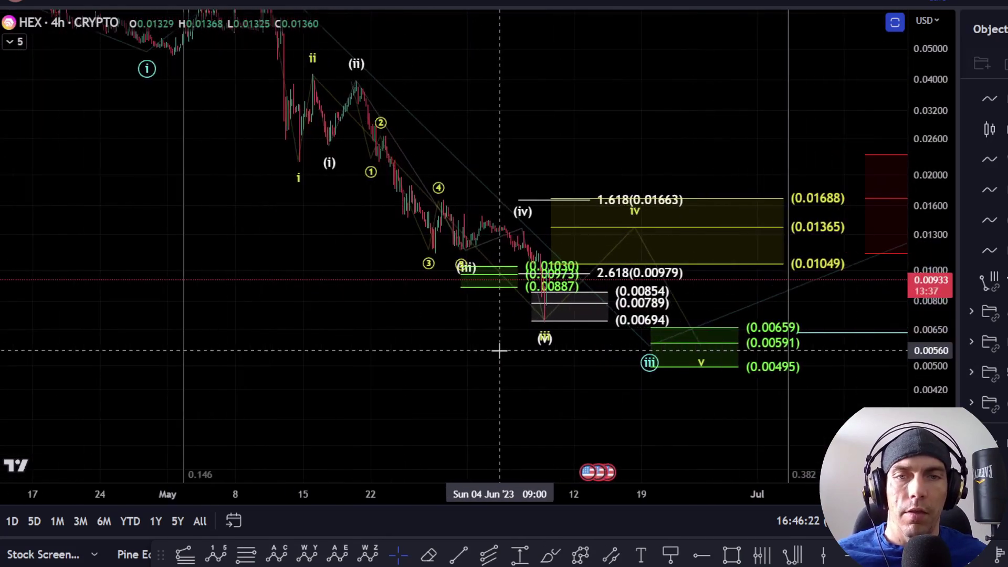
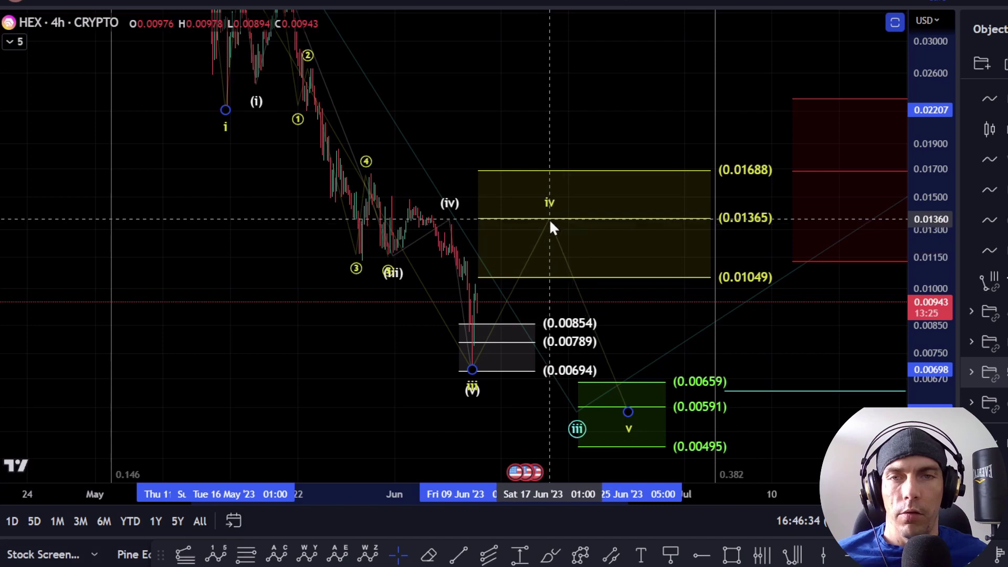
Mark the area beside the white wave (iv) with the Brush and undo the stroke
left_click(549, 219)
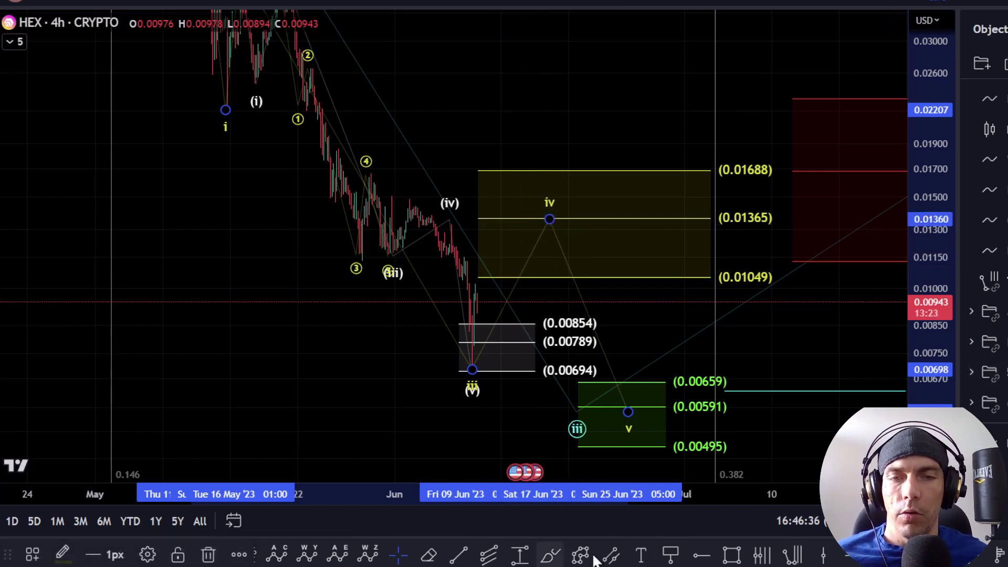
left_click(696, 559)
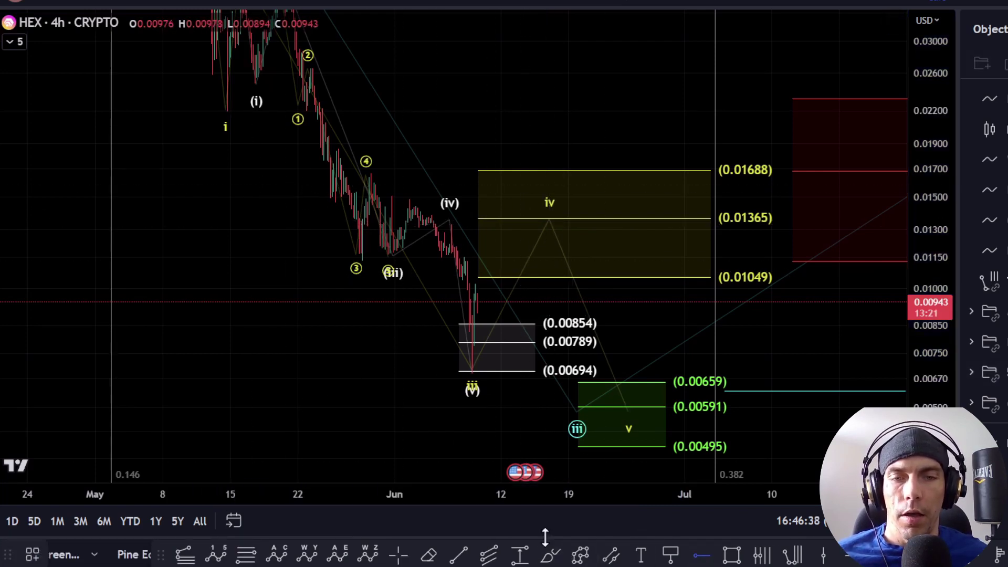
left_click(549, 555)
left_click_drag(449, 213, 422, 212)
key("ctrl+z")
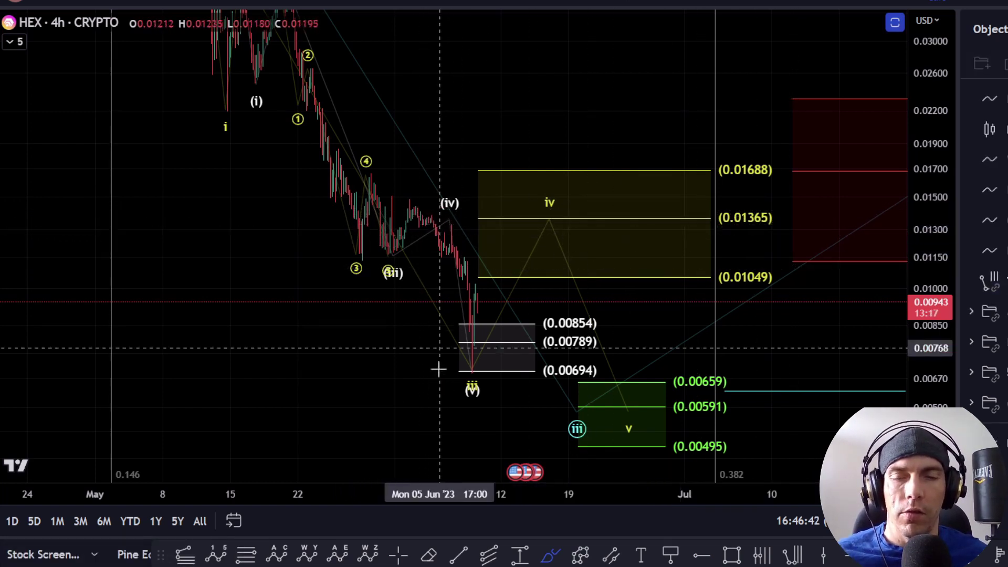
Sketch a rise from the wave iii low into the yellow wave iv zone and a decline to the green zone, undoing the Brush strokes
mouse_move(466, 367)
left_mouse_down()
mouse_move(468, 310)
mouse_move(504, 244)
left_mouse_up()
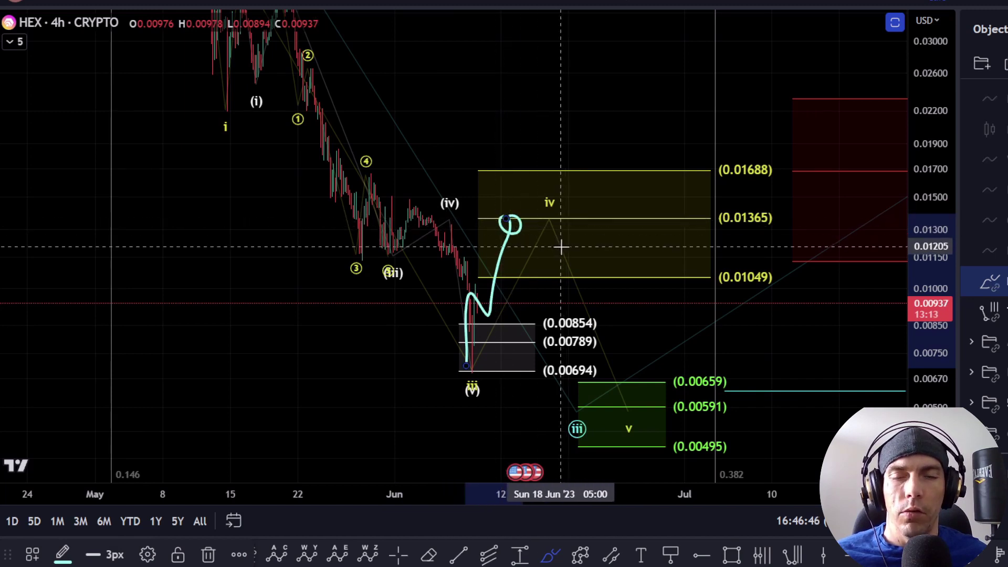
key("ctrl+z")
mouse_move(512, 224)
left_mouse_down()
mouse_move(542, 234)
mouse_move(616, 333)
mouse_move(648, 412)
left_mouse_up()
left_click_drag(668, 378, 662, 425)
key("ctrl+z")
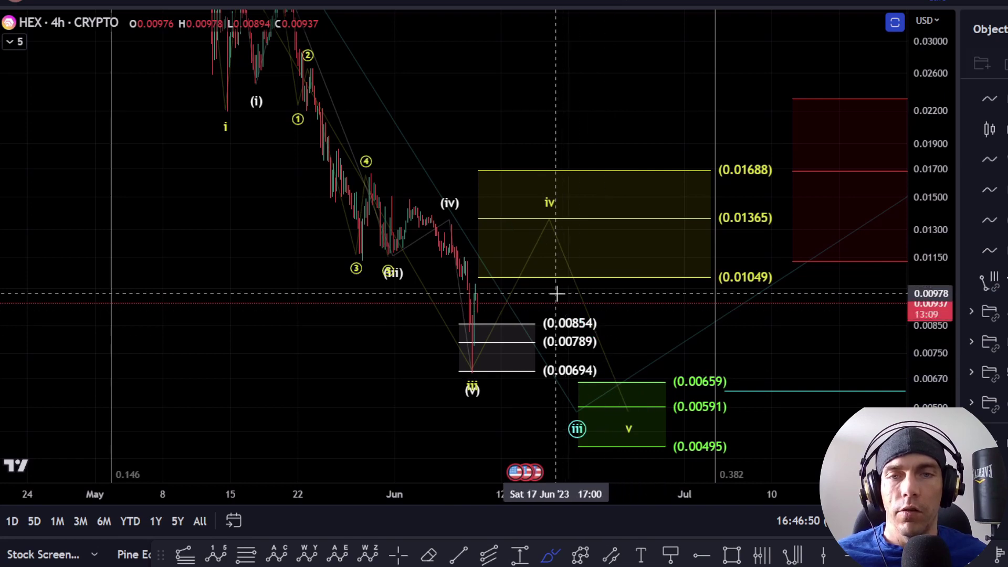
Sketch a zigzag from the wave iii low up to the 0.01688 level and underline that level with the Brush, removing the strokes
left_click(730, 202)
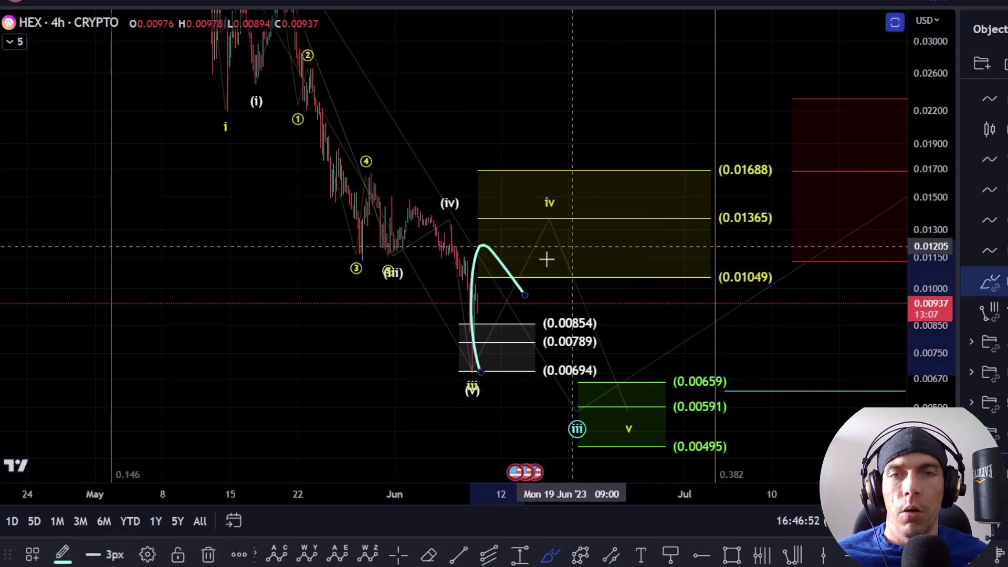
left_click_drag(503, 274, 570, 171)
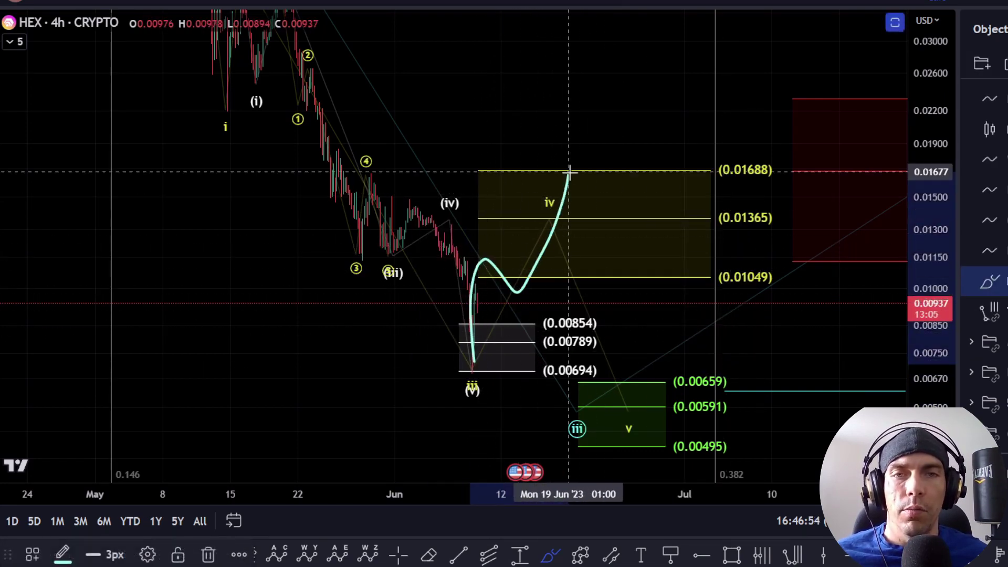
left_click_drag(714, 182, 772, 180)
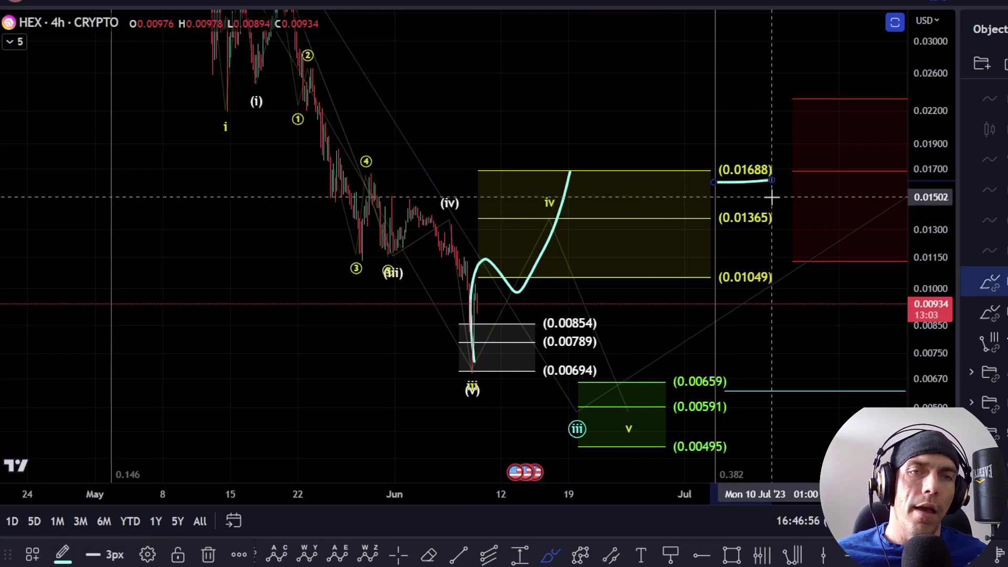
key("Delete")
key("ctrl+z")
mouse_move(371, 191)
left_mouse_down()
mouse_move(413, 173)
mouse_move(384, 192)
left_mouse_up()
key("ctrl+z")
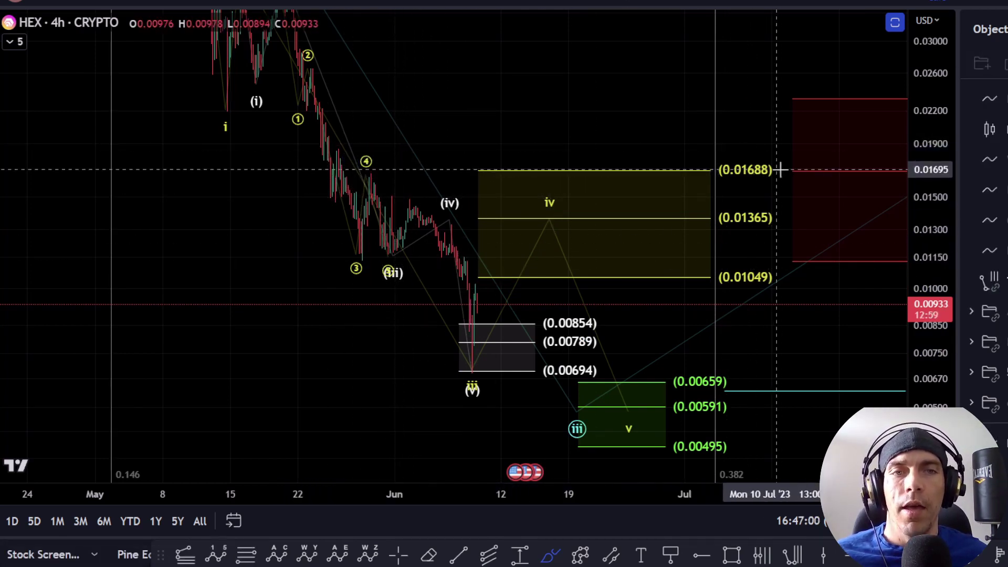
Mark the 0.01688 level and sketch the full path through wave iv down into the green wave v zone, undoing both strokes
mouse_move(782, 155)
left_mouse_down()
mouse_move(698, 157)
mouse_move(794, 167)
mouse_move(717, 137)
left_mouse_up()
key("ctrl+z")
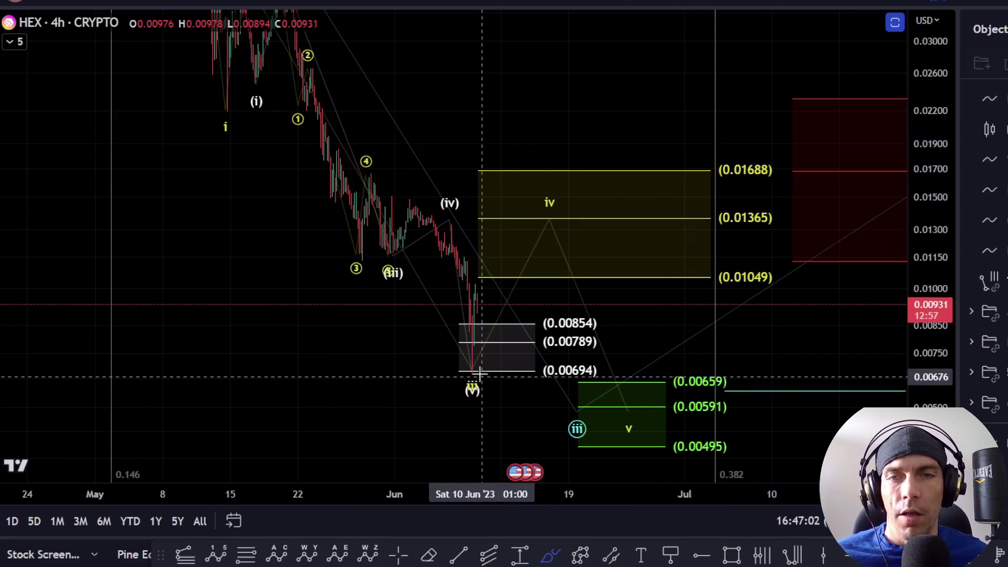
mouse_move(471, 373)
left_mouse_down()
mouse_move(525, 310)
mouse_move(556, 196)
mouse_move(650, 389)
left_mouse_up()
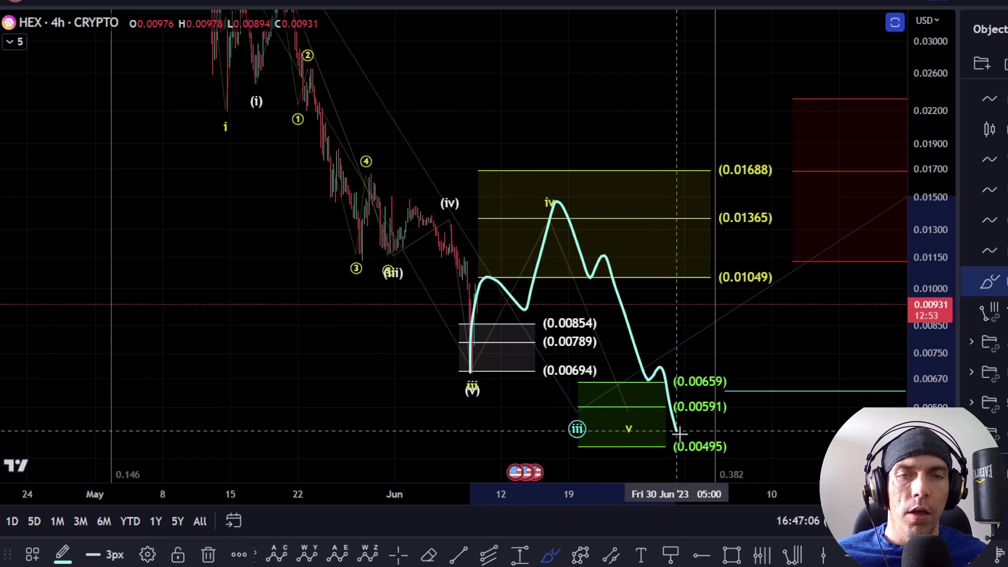
key("ctrl+z")
Circle the green target levels with the Brush and delete that stroke, and circle and underline the 0.01688 level
mouse_move(742, 367)
left_mouse_down()
mouse_move(660, 389)
mouse_move(761, 373)
mouse_move(658, 341)
left_mouse_up()
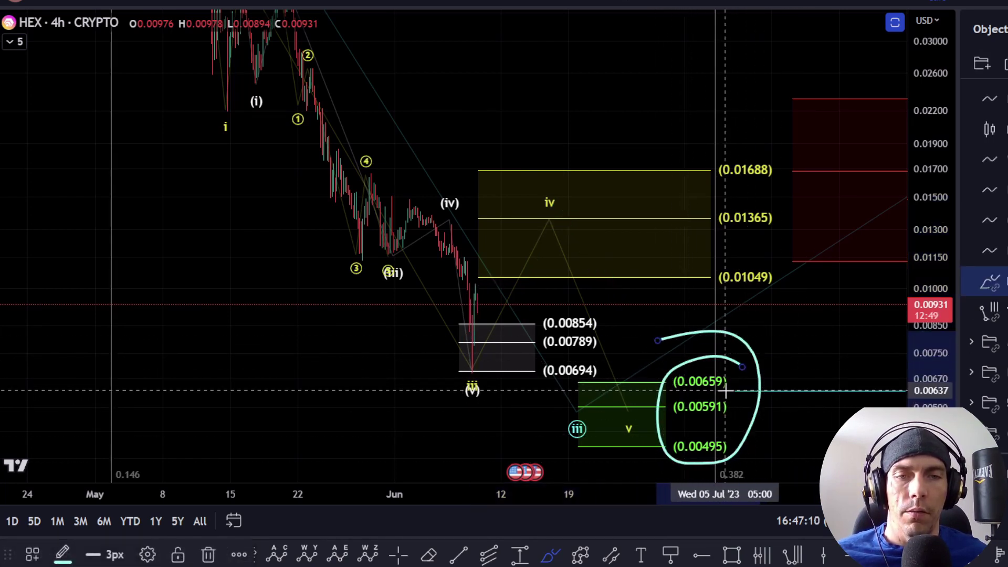
key("Delete")
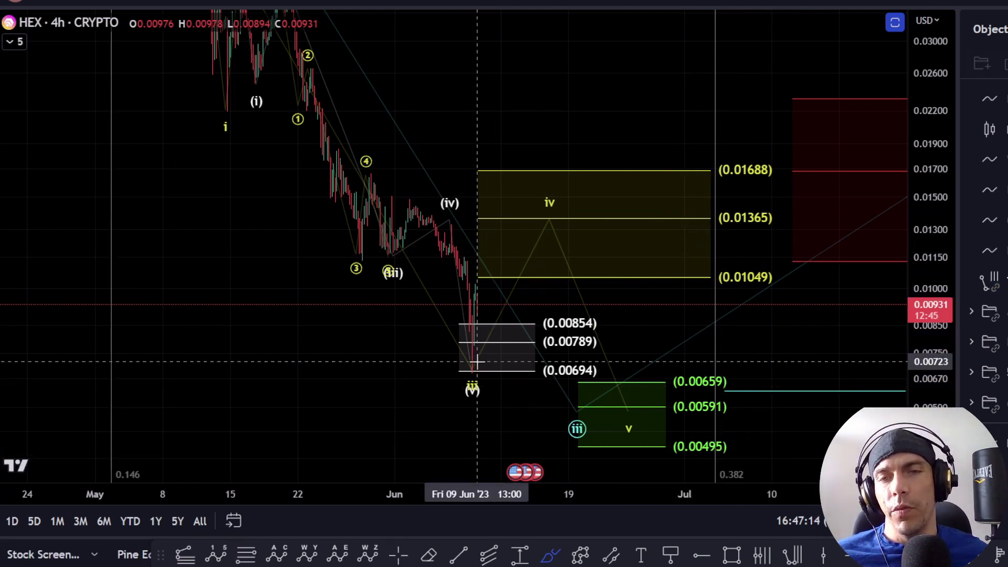
left_click_drag(762, 144, 780, 181)
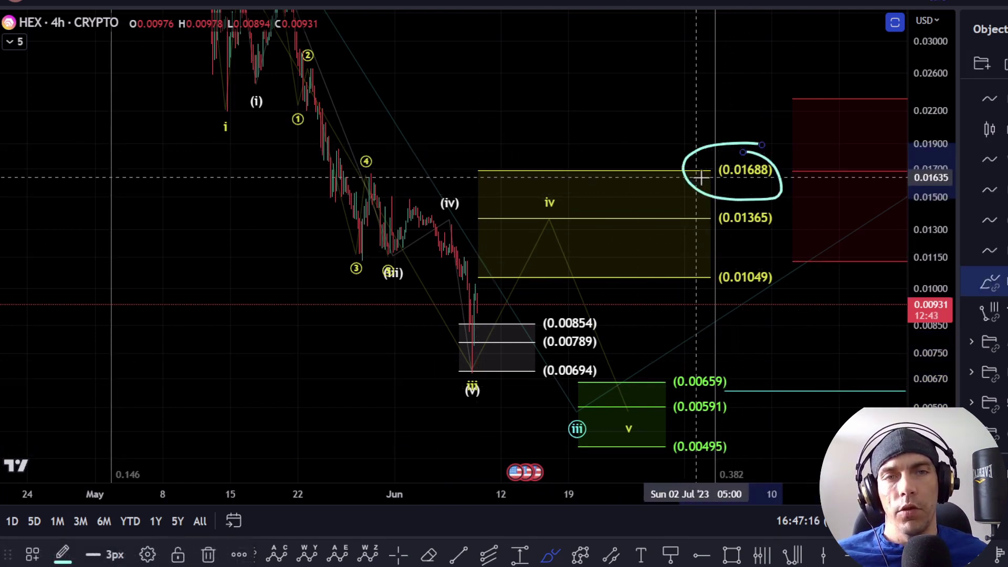
left_click_drag(701, 178, 781, 177)
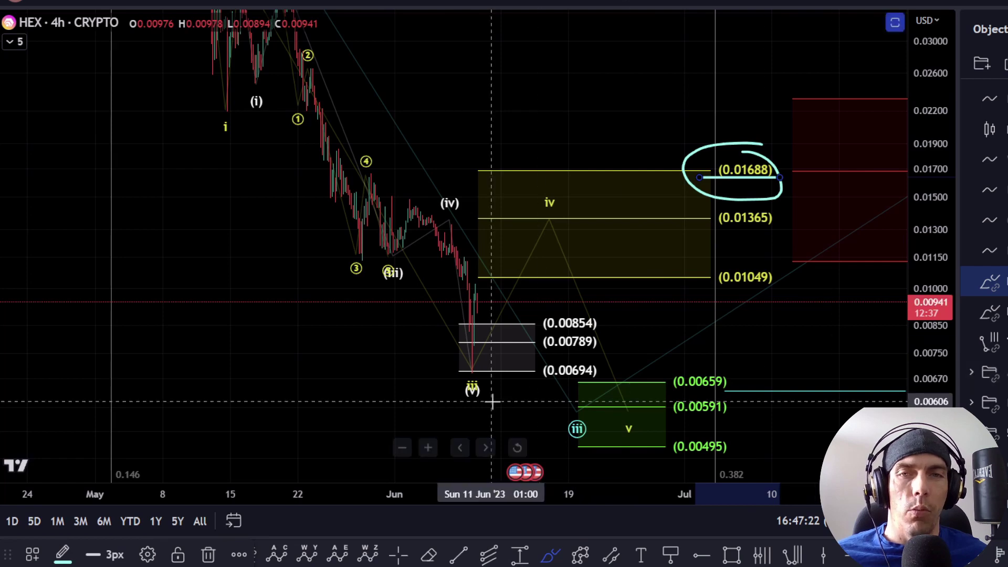
Move the circled wave iii point up to about 0.00628 at Wed 28 Jun '23, near the 2.618 extension level
left_click_drag(781, 353, 702, 311)
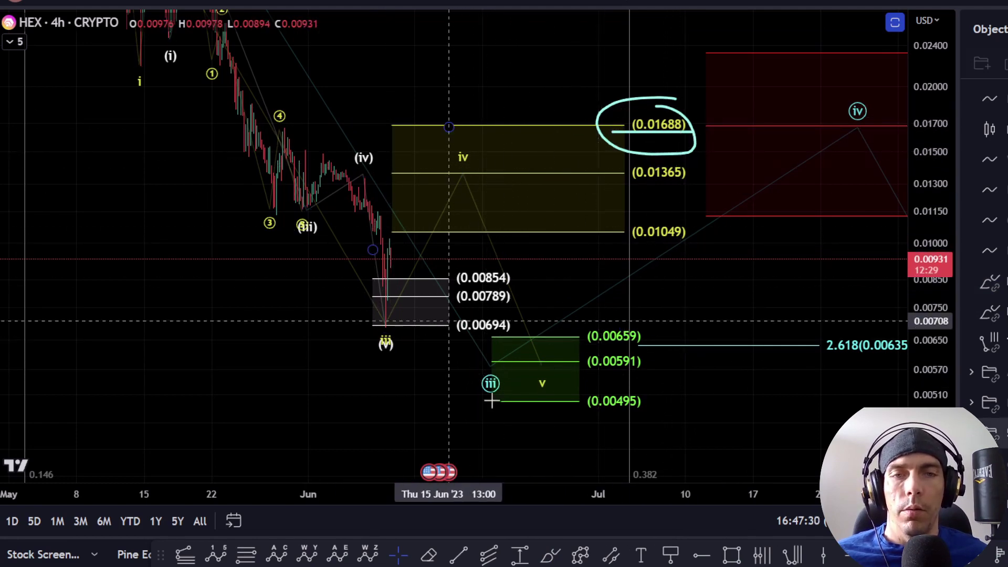
scroll(618, 379, "down", 3)
left_click_drag(618, 380, 563, 376)
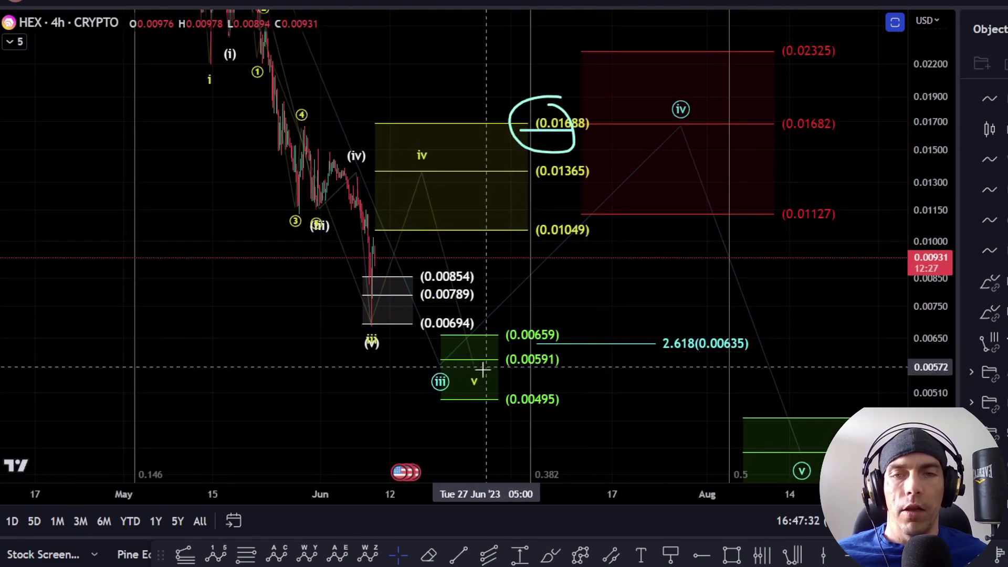
left_click_drag(442, 369, 494, 345)
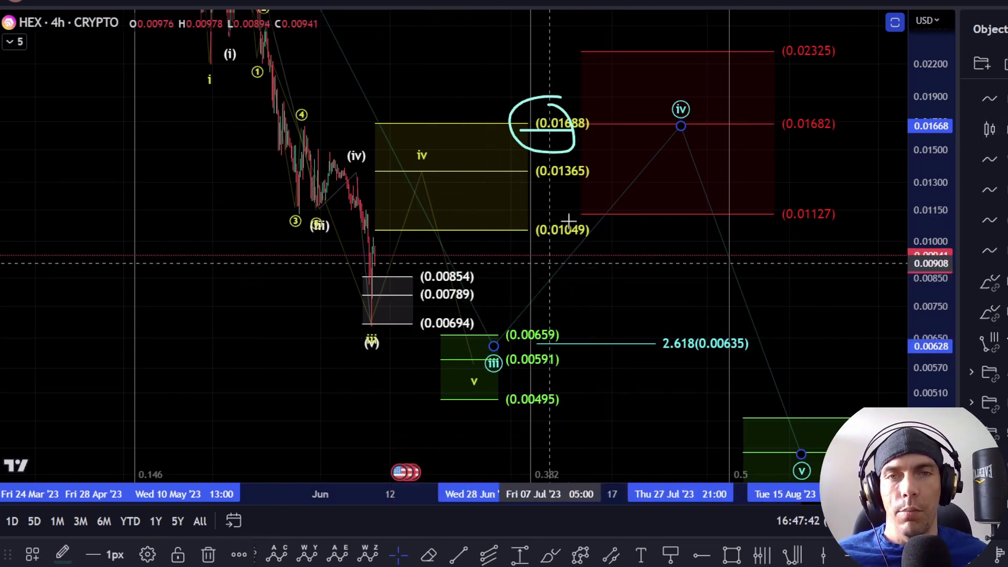
Delete the Brush circle and underline at the 0.01688 level
left_click(574, 151)
key("Delete")
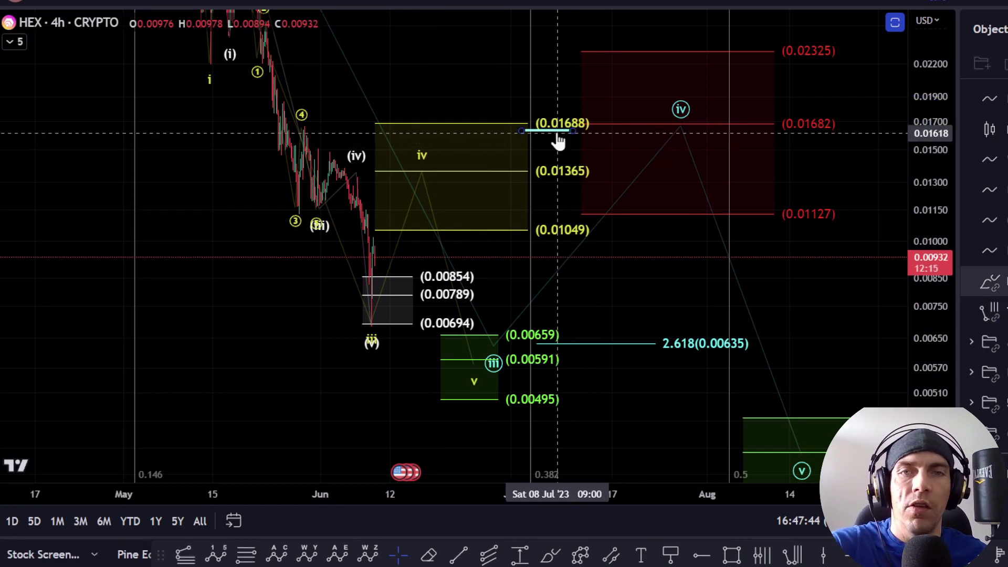
scroll(556, 140, "down", 2)
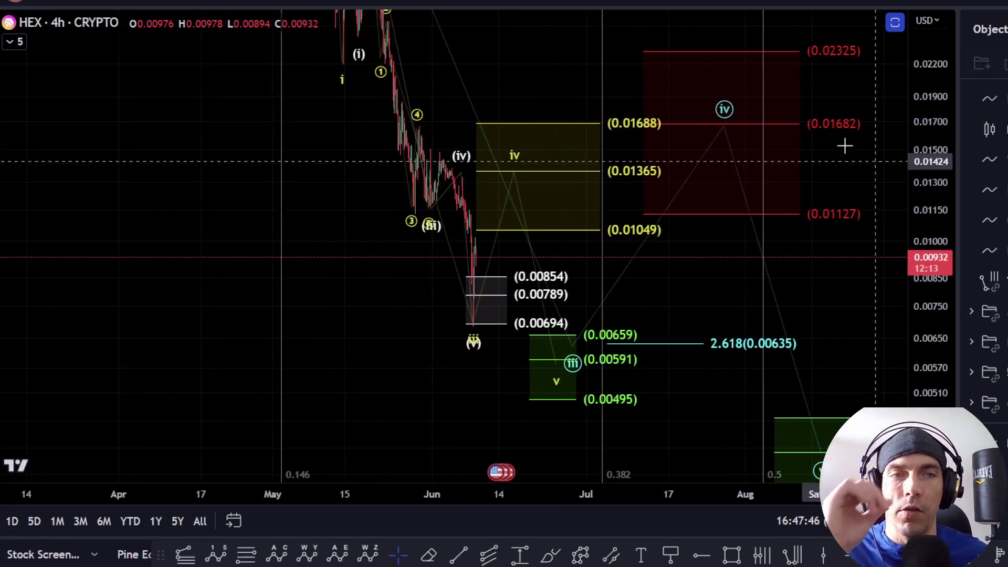
left_click_drag(908, 165, 911, 241)
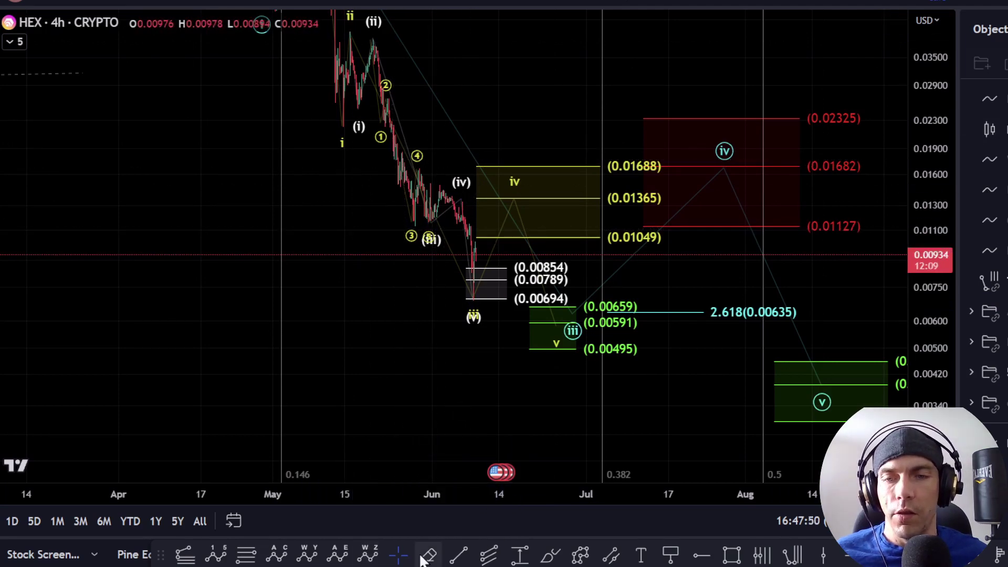
Sketch a Brush path from circled wave 4 down to about 0.005, circle the yellow wave iv zone, and remove these strokes
left_click(548, 559)
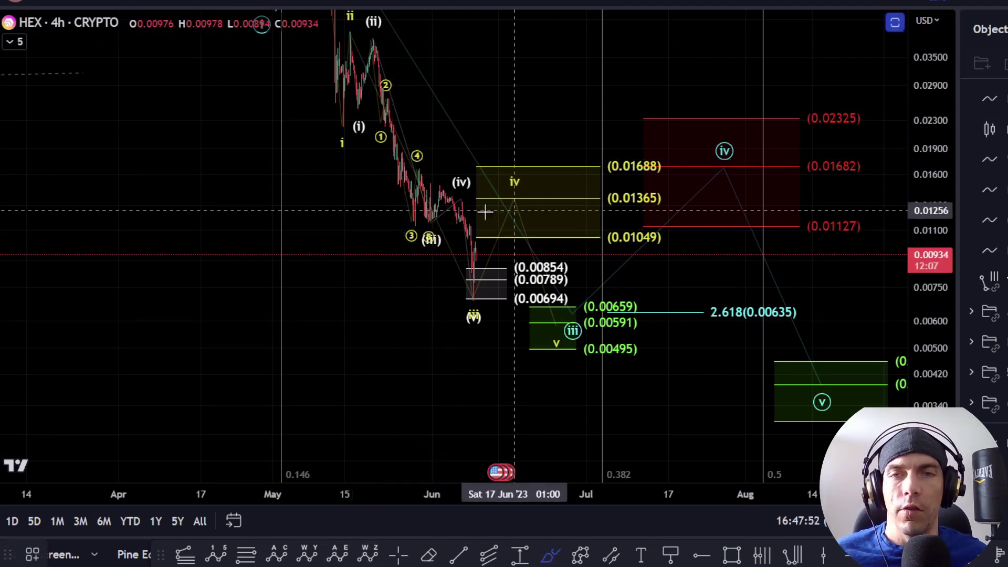
scroll(475, 122, "down", 2)
scroll(574, 186, "up", 2)
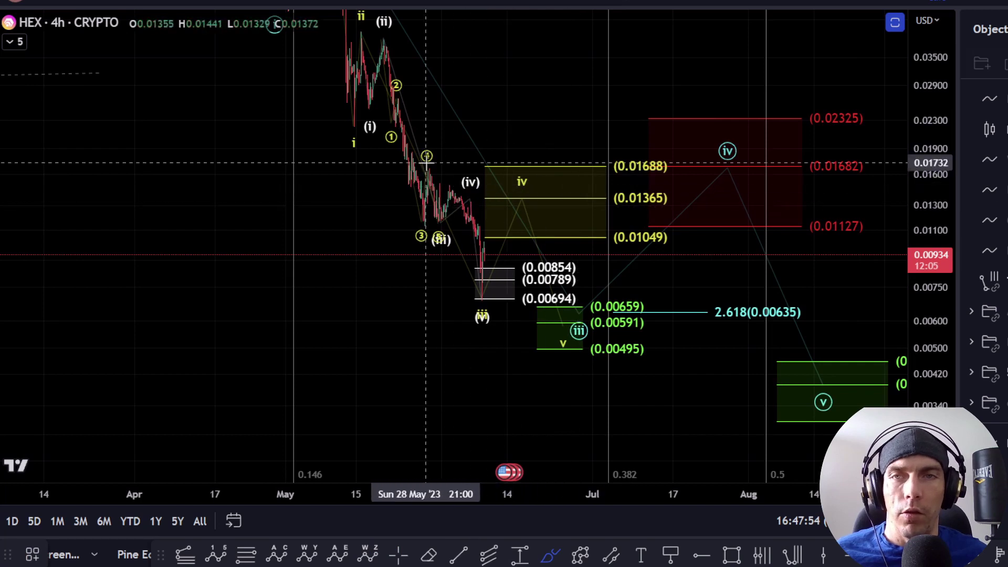
left_click_drag(434, 169, 478, 306)
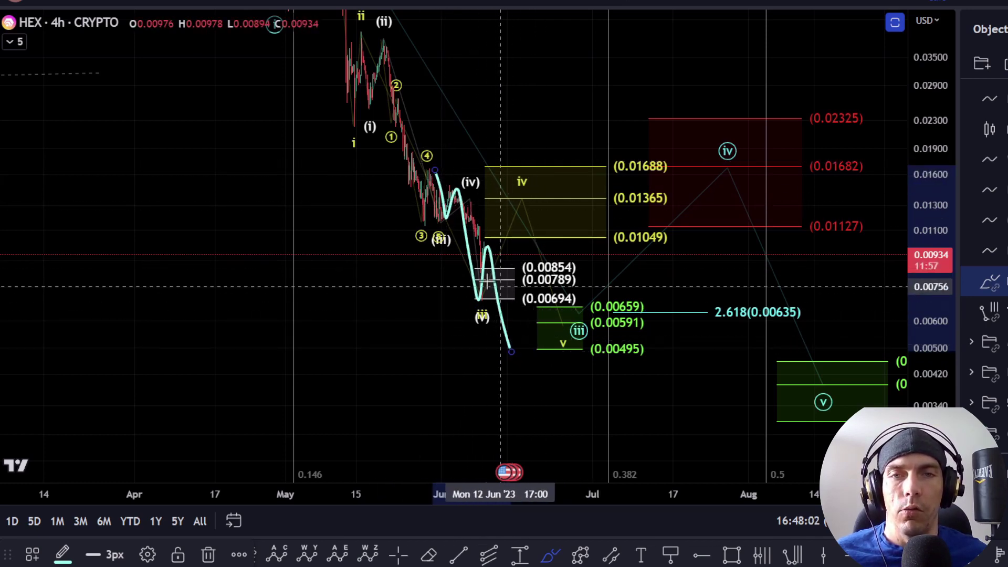
left_click_drag(561, 185, 523, 166)
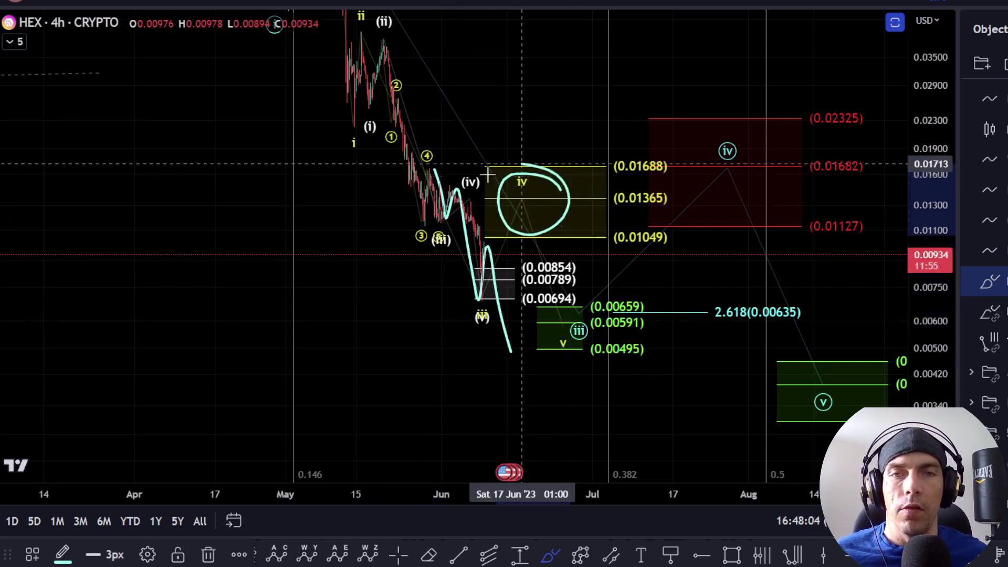
key("Delete")
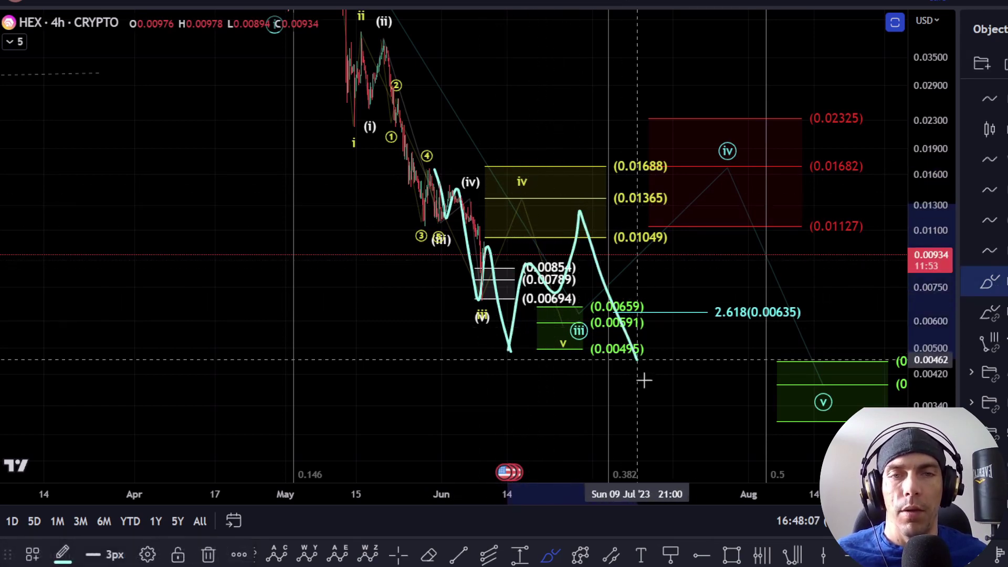
key("ctrl+z")
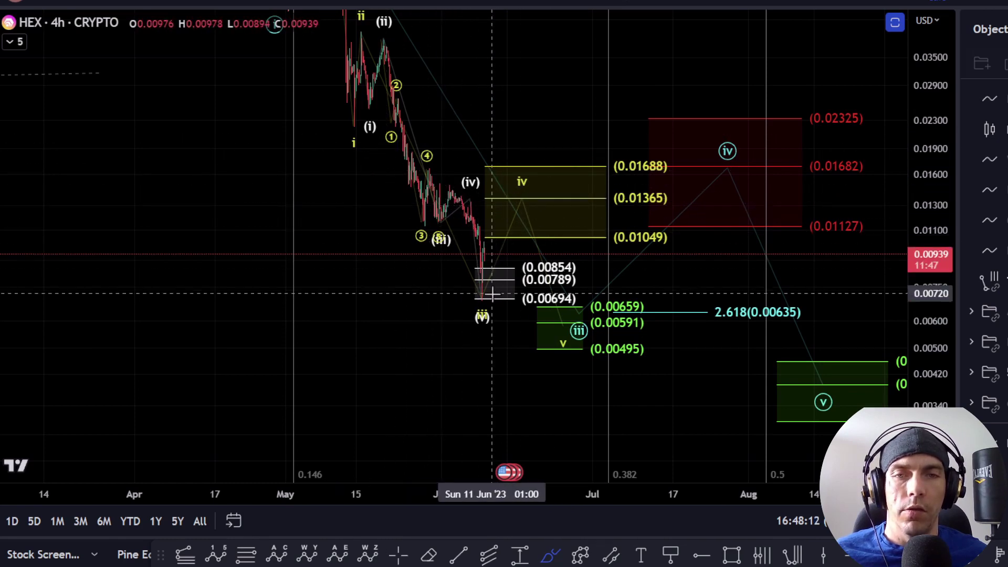
Sketch rises from the white target zone to yellow wave iv and from circled wave iii to circled wave iv, undoing all strokes
left_click_drag(480, 307, 520, 188)
key("ctrl+z")
mouse_move(604, 297)
left_mouse_down()
mouse_move(522, 297)
mouse_move(677, 333)
mouse_move(577, 288)
mouse_move(751, 169)
left_mouse_up()
key("ctrl+z")
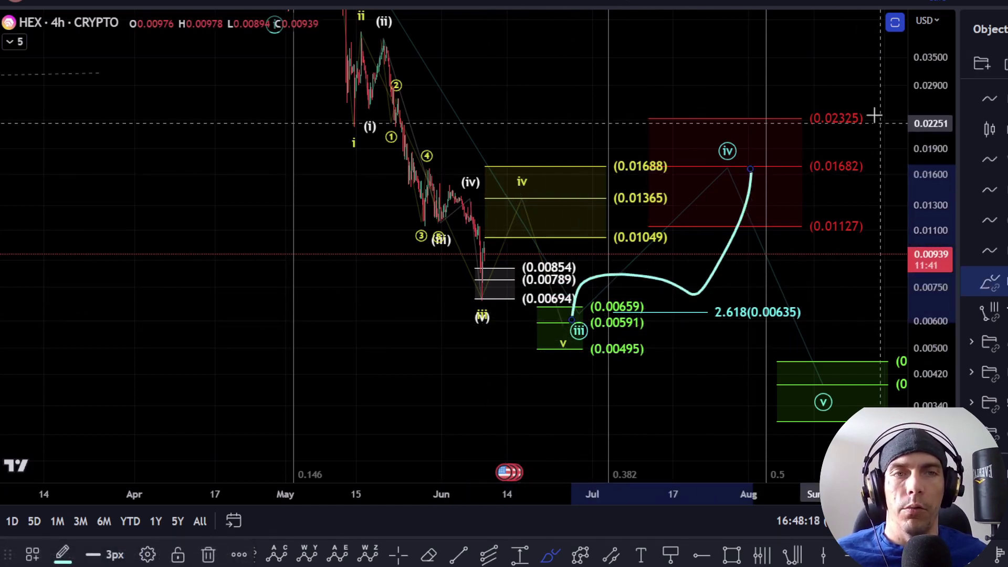
mouse_move(865, 103)
left_mouse_down()
mouse_move(751, 93)
mouse_move(855, 264)
mouse_move(871, 246)
left_mouse_up()
key("ctrl+z")
key("ctrl+z")
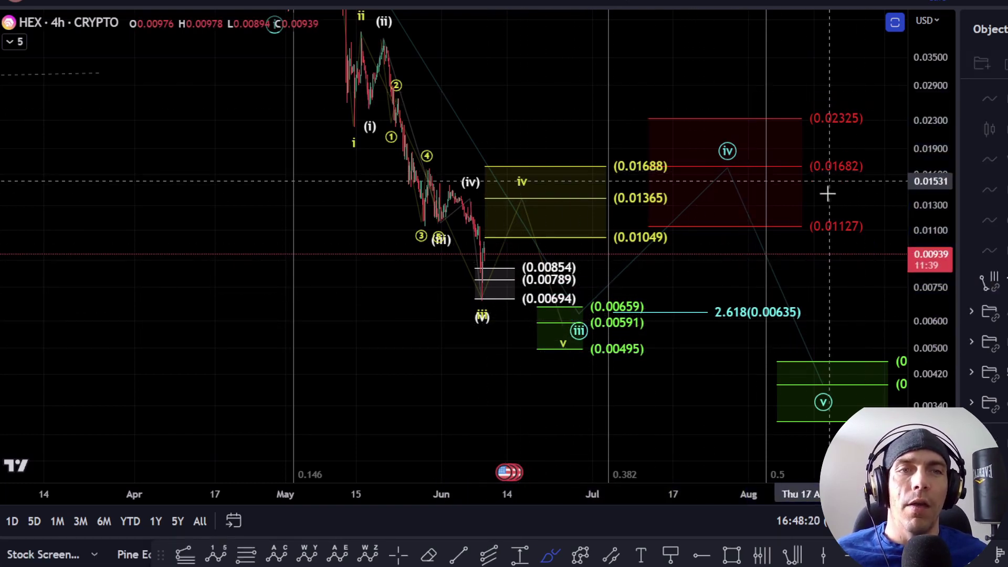
Underline the 0.02325 level of the red wave iv zone with the Brush
left_click_drag(809, 132, 867, 133)
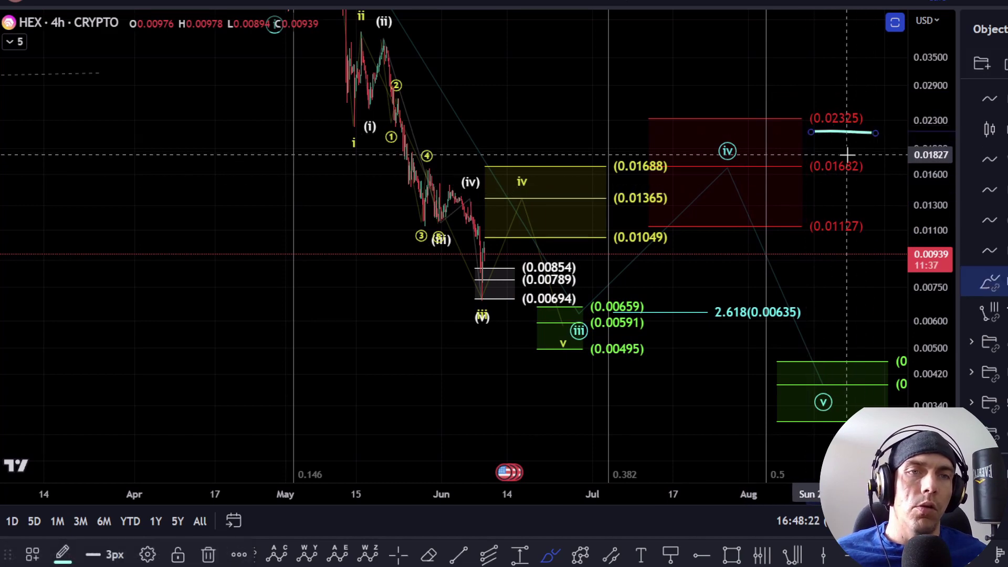
left_click_drag(848, 271, 632, 221)
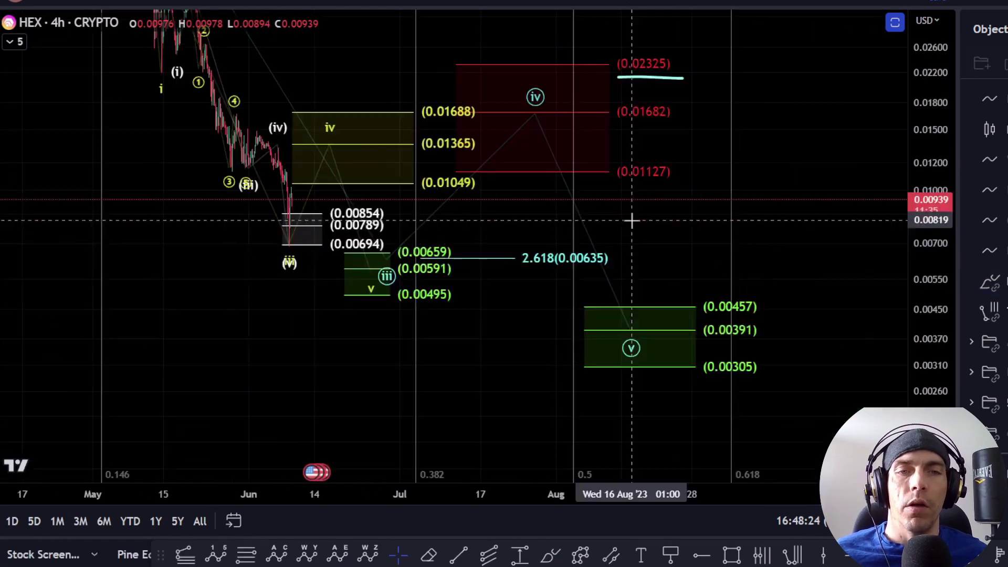
scroll(632, 220, "down", 3)
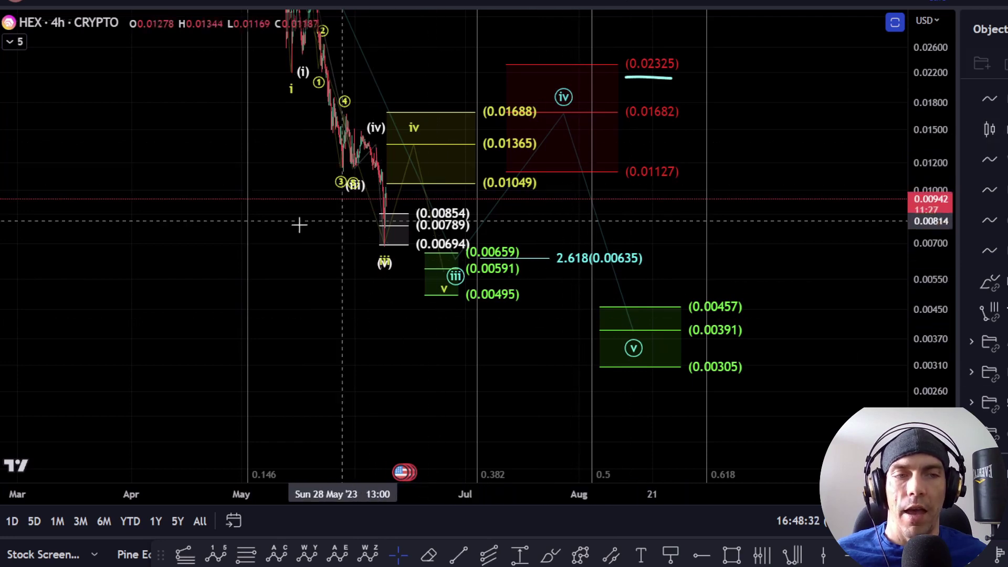
Switch the HEX chart to the 1h timeframe and frame the price action around the 9 June low
left_click_drag(209, 197, 293, 243)
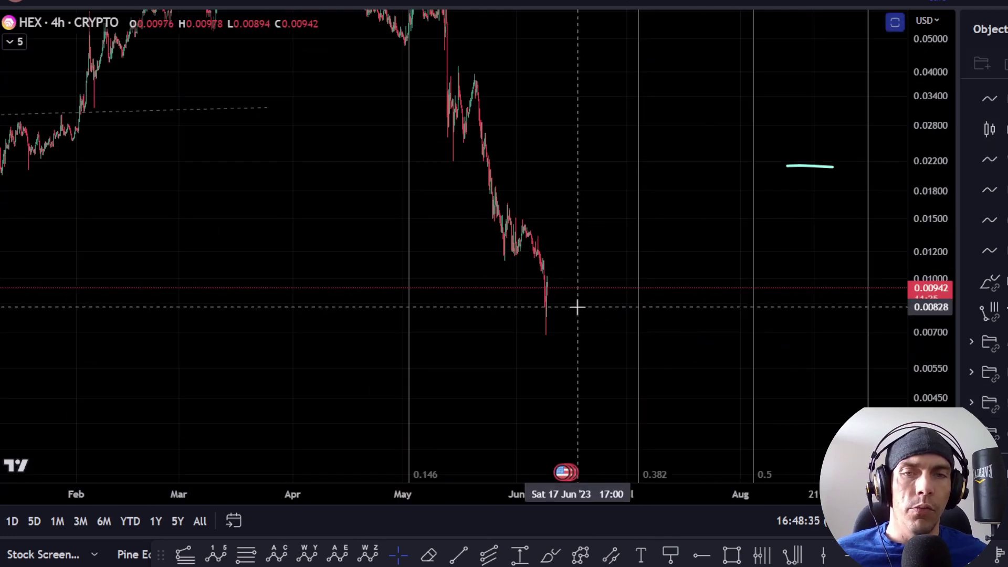
scroll(577, 307, "up", 5)
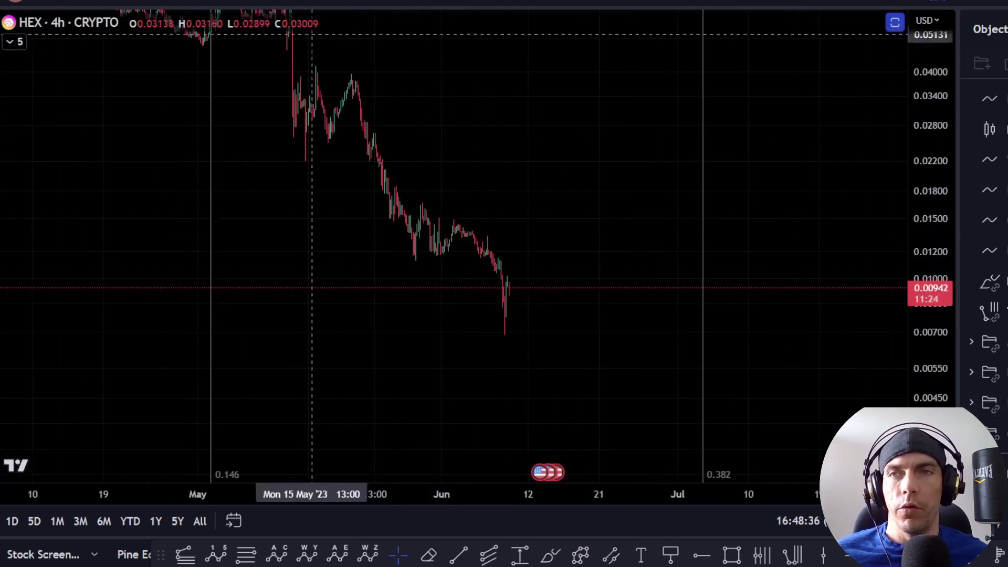
left_click(238, 3)
scroll(535, 338, "up", 6)
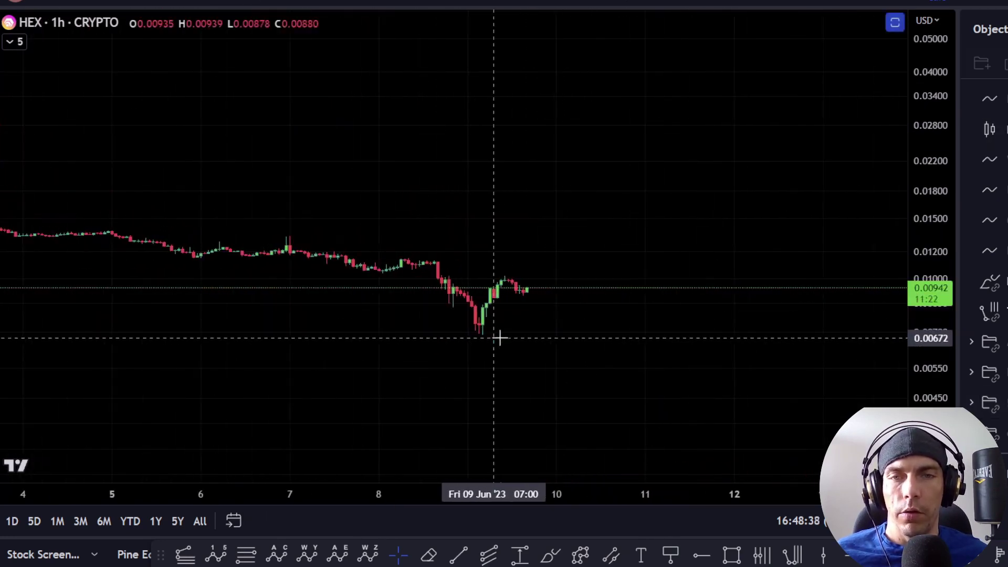
left_click_drag(666, 325, 656, 240)
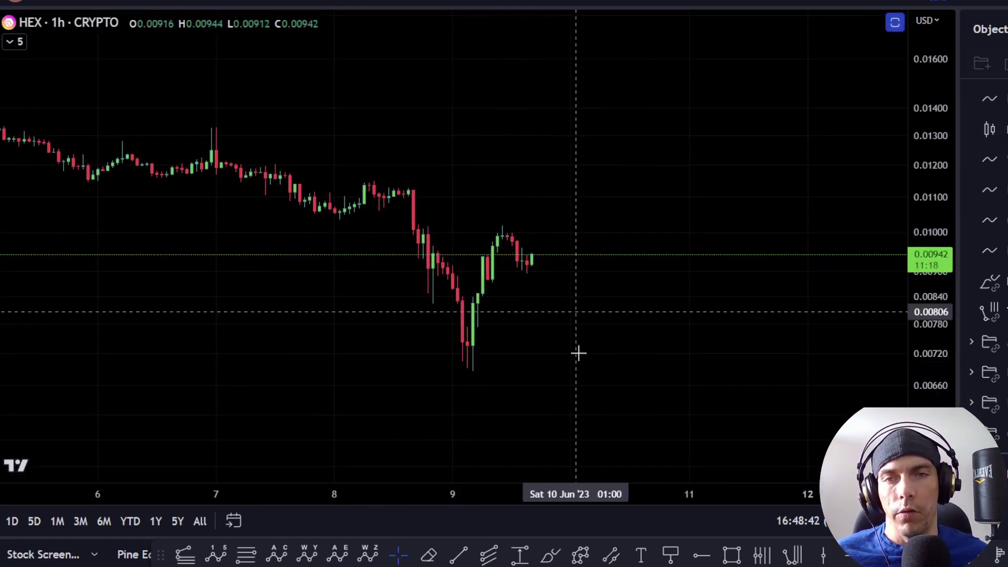
Draw a Fib retracement from the 0.00686 low to 0.01016, apply the b/2 template, and shift it to start at 09 Jun 18:00
left_click(247, 558)
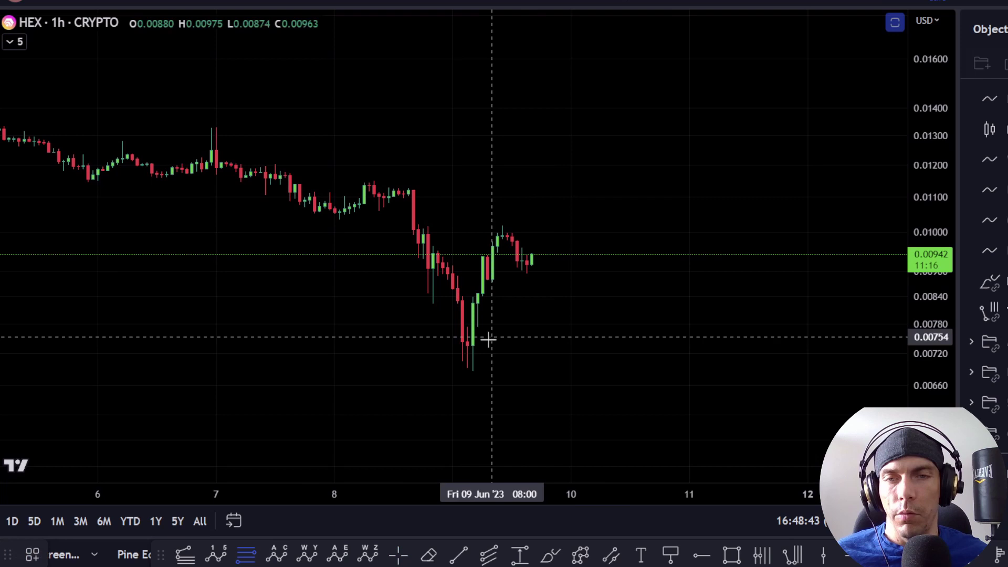
left_click(472, 372)
left_click(591, 226)
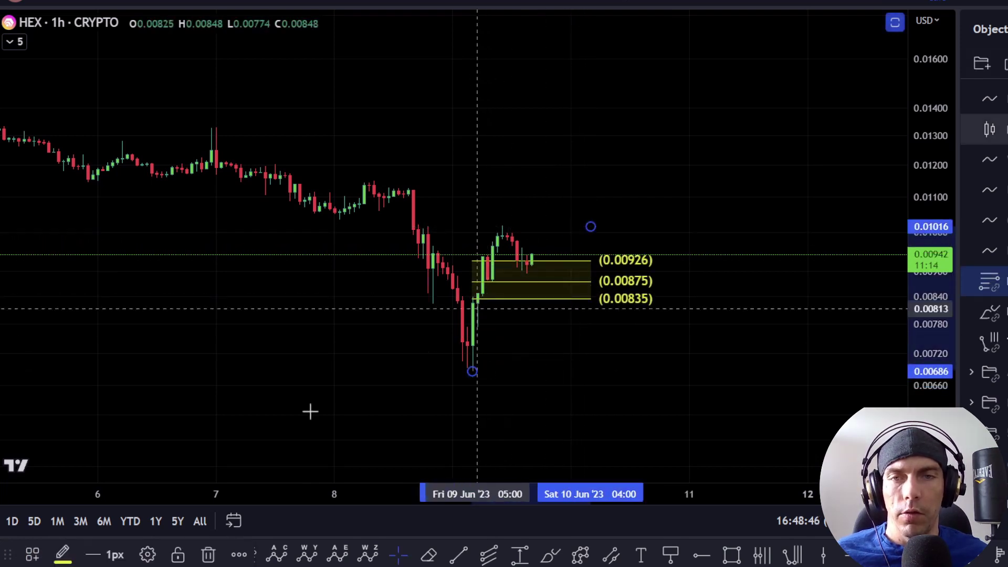
left_click(35, 551)
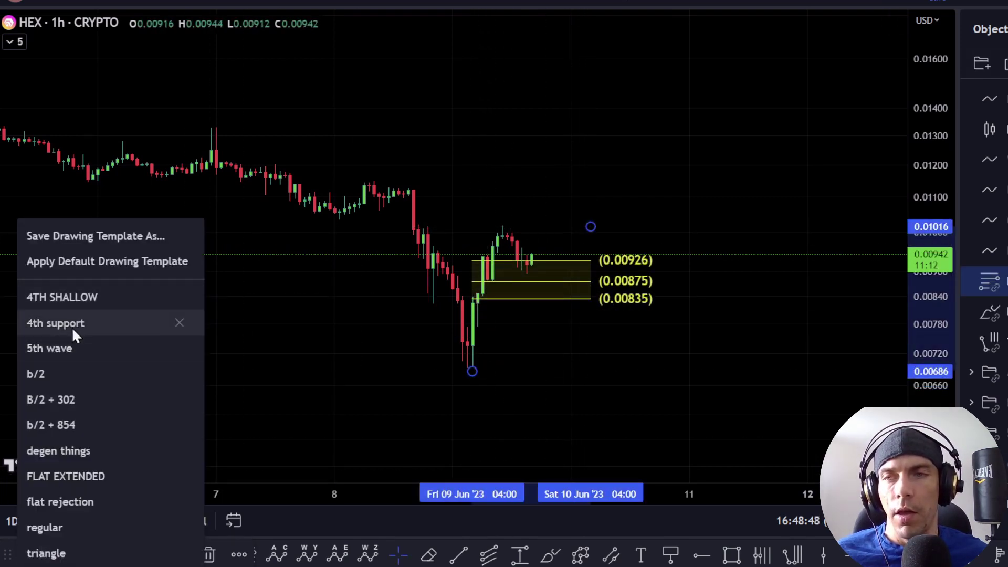
left_click(57, 375)
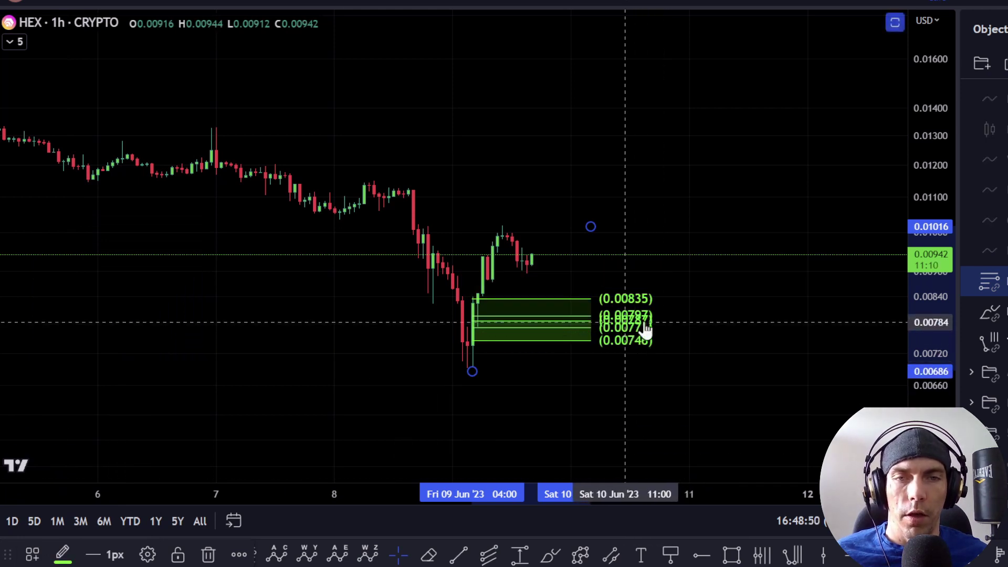
left_click_drag(647, 329, 689, 370)
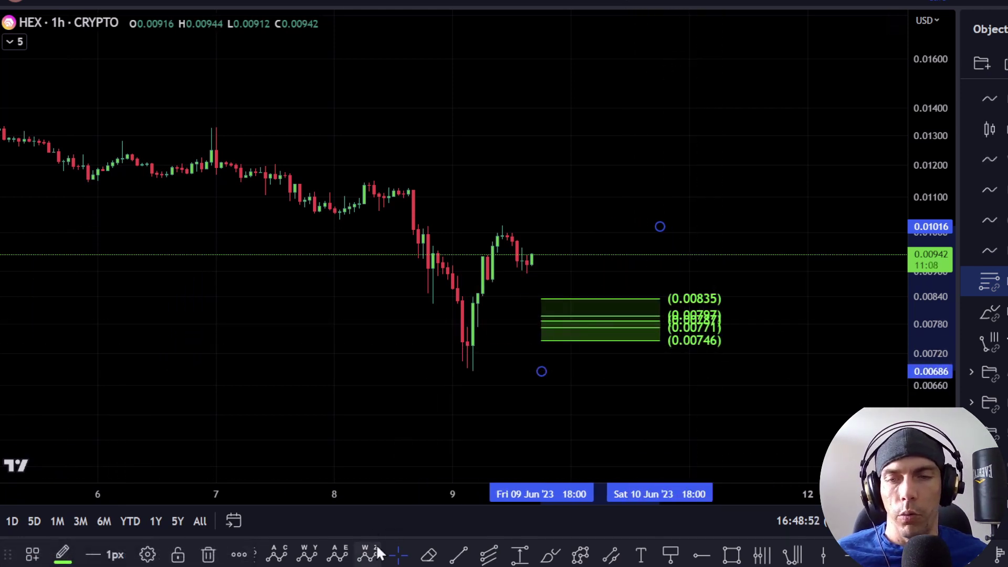
Sketch a Brush path from the 9 June low up to about 0.0106 and back down into the green retracement zone
left_click(559, 561)
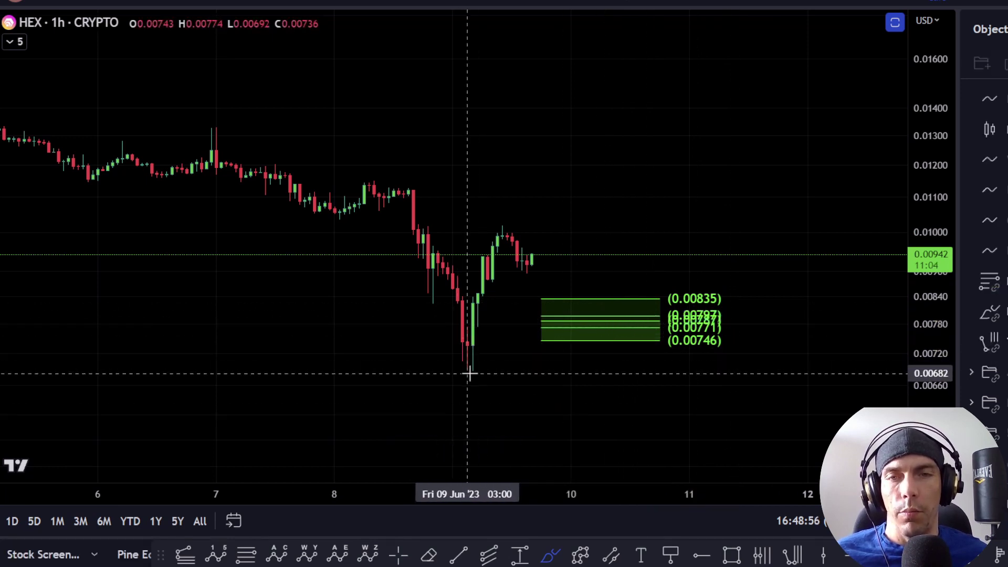
mouse_move(470, 374)
left_mouse_down()
mouse_move(499, 234)
mouse_move(511, 226)
left_mouse_up()
key("ctrl+z")
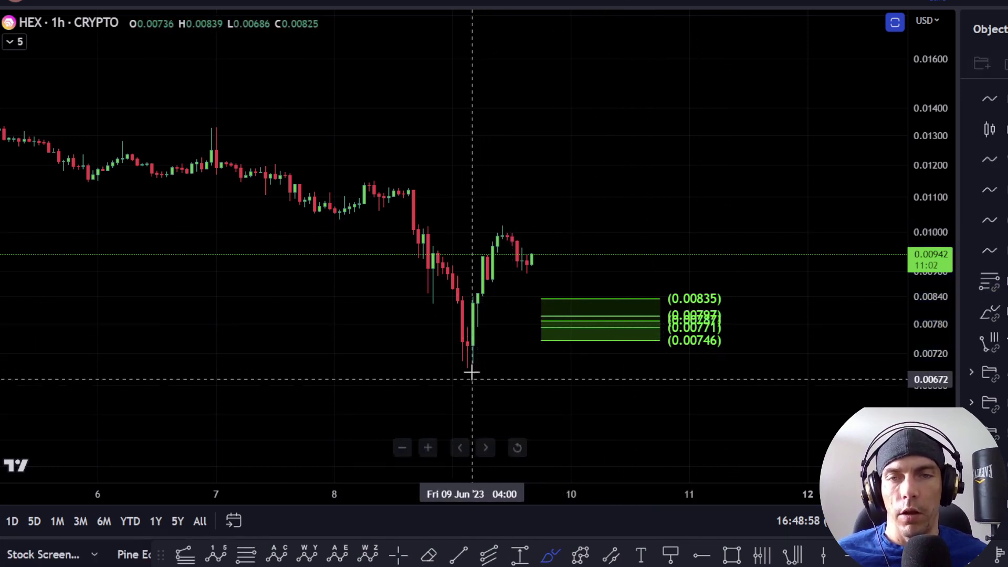
mouse_move(467, 363)
left_mouse_down()
mouse_move(491, 262)
mouse_move(534, 280)
left_mouse_up()
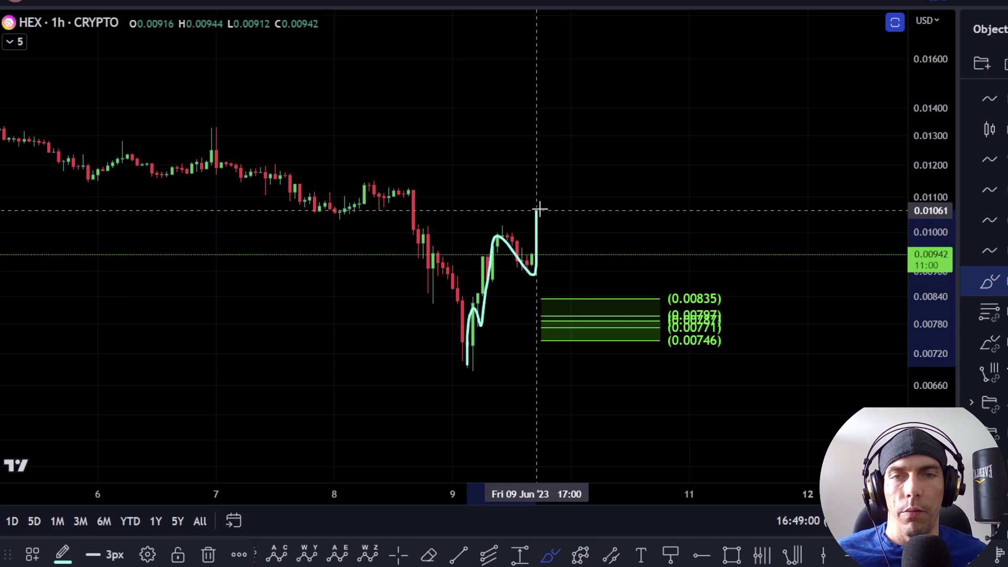
mouse_move(538, 209)
left_mouse_down()
mouse_move(587, 250)
mouse_move(626, 309)
left_mouse_up()
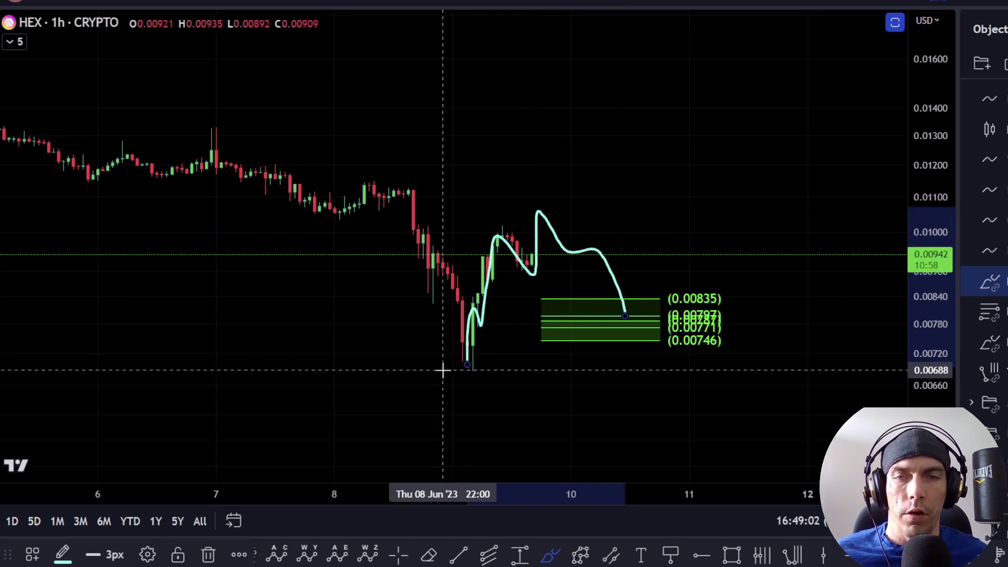
Underline the 9 June low near 0.00688, and sketch a rise out of the green zone and undo that rise
left_click_drag(445, 370, 507, 369)
left_click_drag(623, 302, 699, 134)
key("ctrl+z")
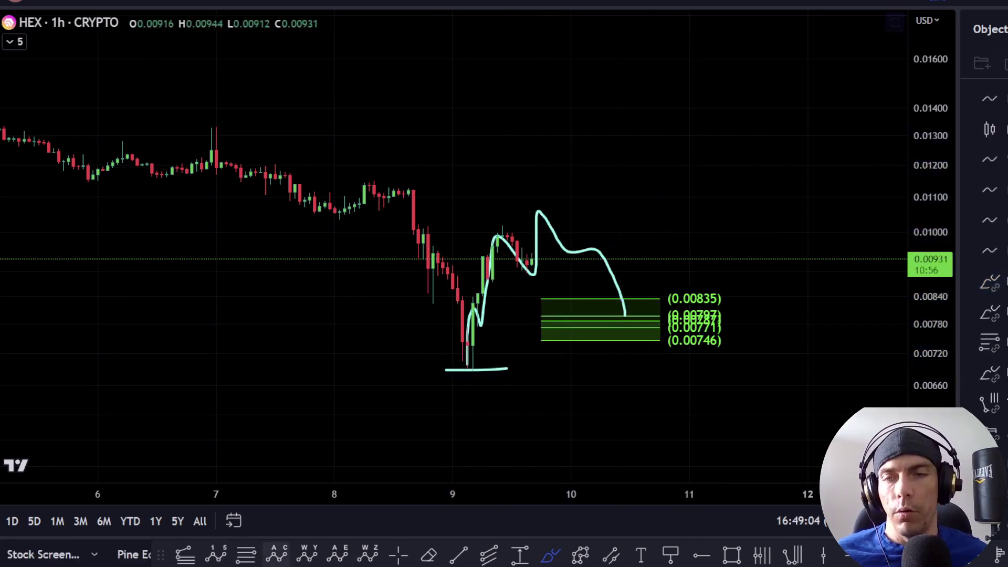
Draw a Fib extension from 0.00687 through 0.01027 to 0.00797 and apply the 1-1 template
left_click(467, 371)
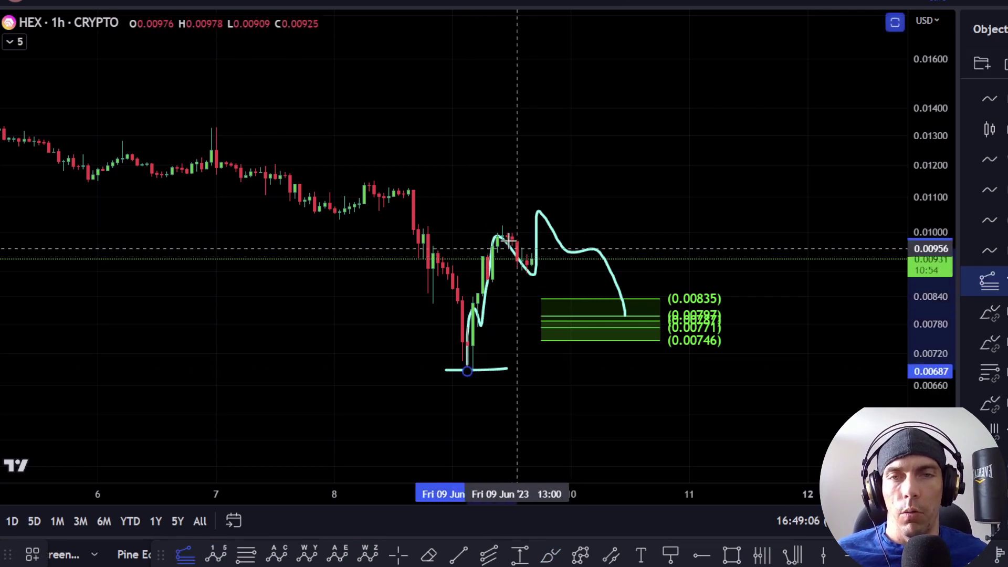
left_click(502, 223)
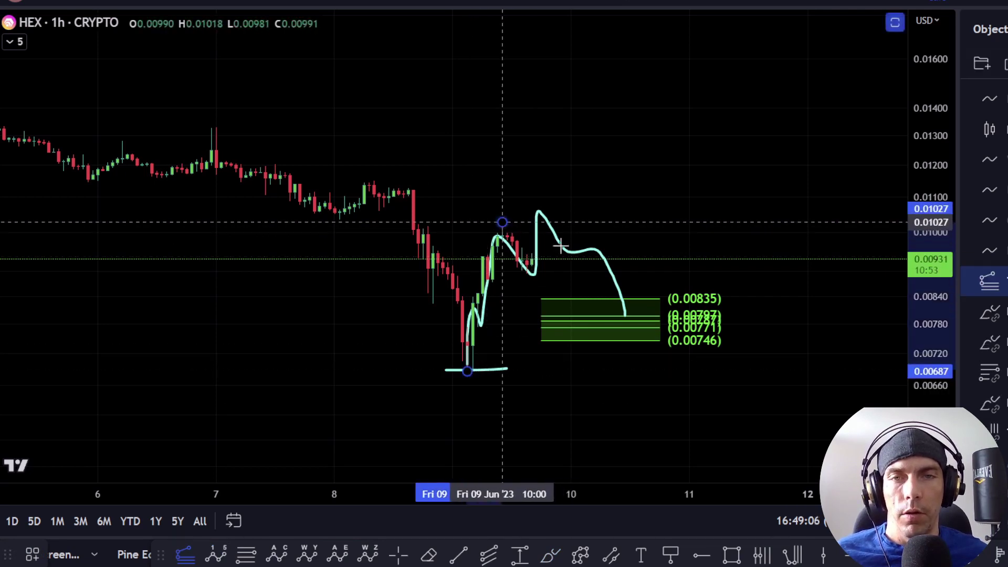
left_click(720, 315)
left_click(32, 554)
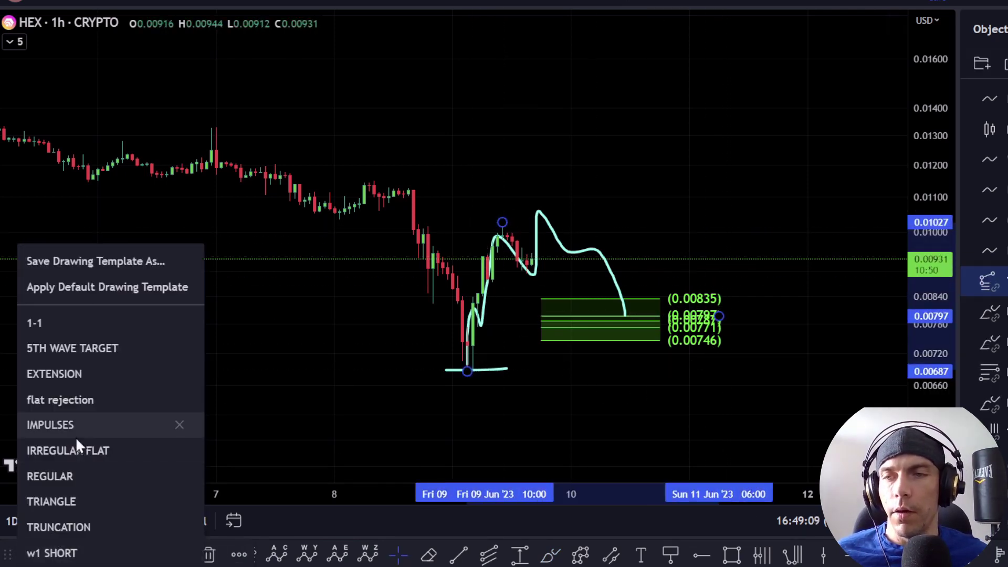
left_click(65, 332)
scroll(783, 84, "down", 6)
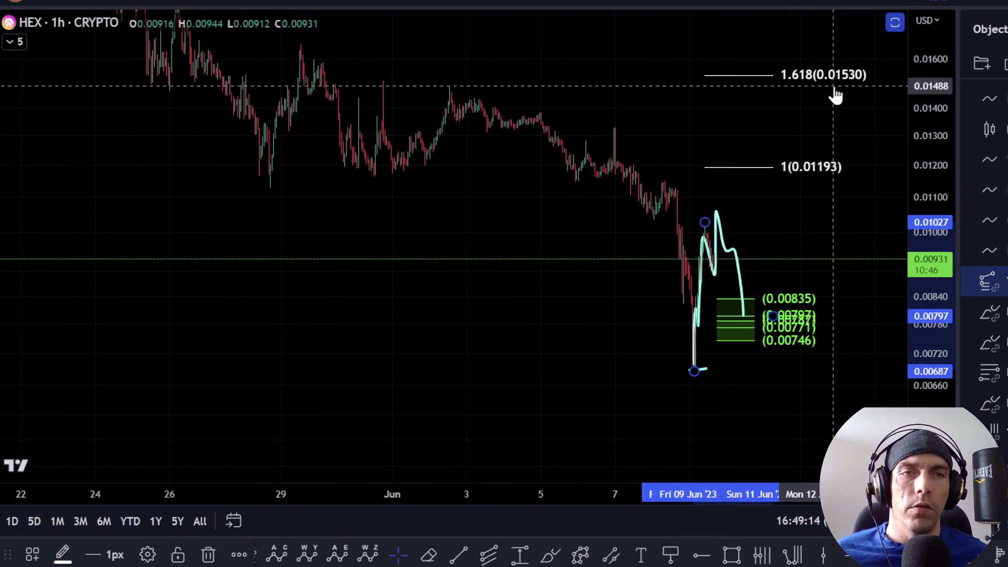
right_click(853, 131)
left_click(893, 144)
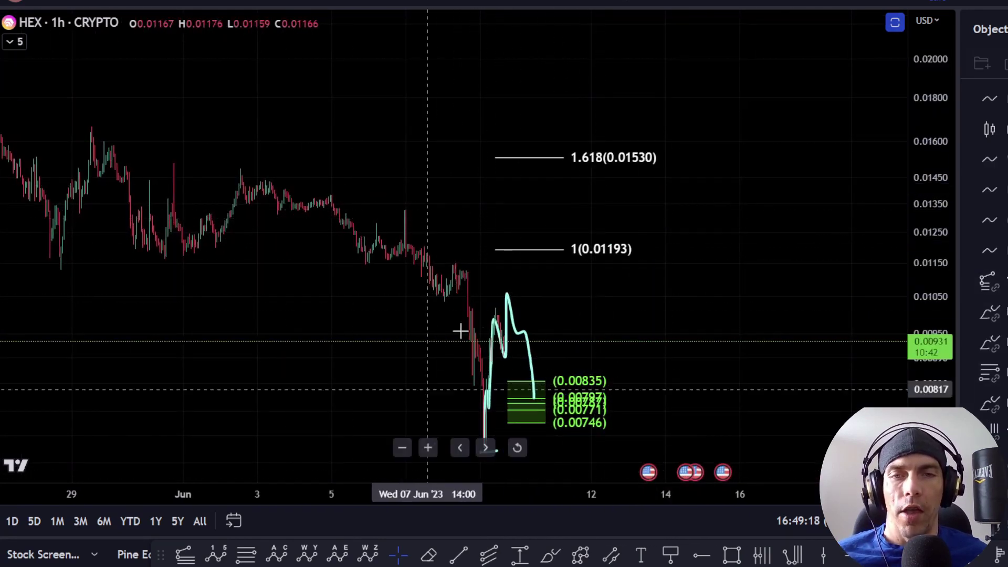
Sketch a pullback from the 1.618 level to the 1 level, a line along the prior lows and a rise, undoing all strokes
left_click(550, 557)
left_click_drag(541, 164, 618, 253)
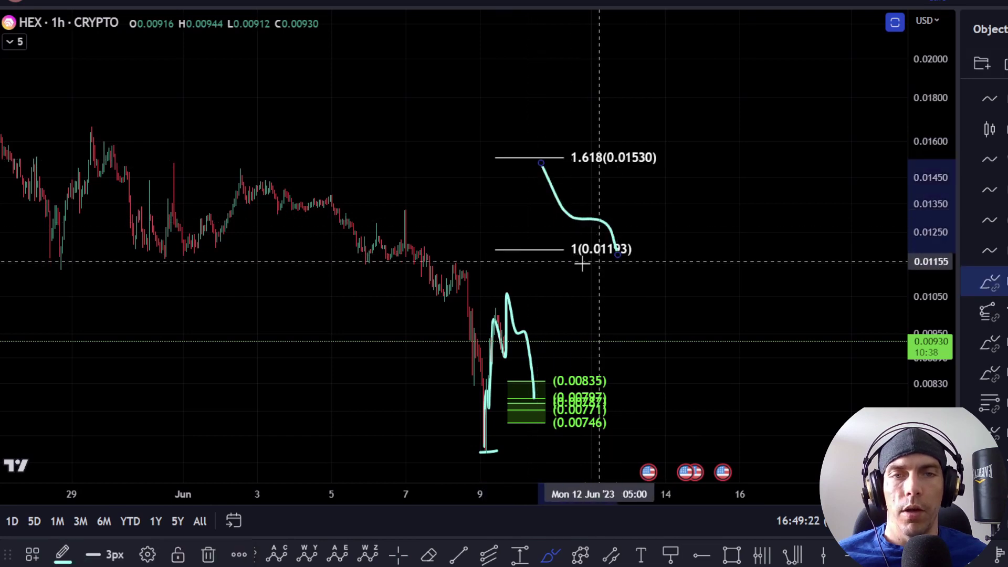
left_click_drag(72, 263, 556, 274)
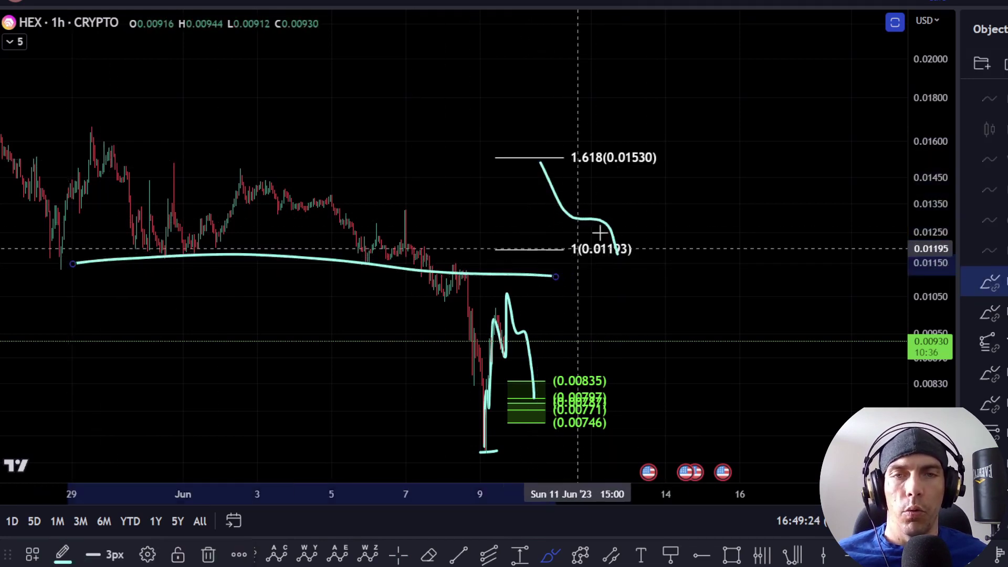
key("ctrl+z")
left_click_drag(617, 249, 677, 98)
key("ctrl+z")
key("ctrl+z")
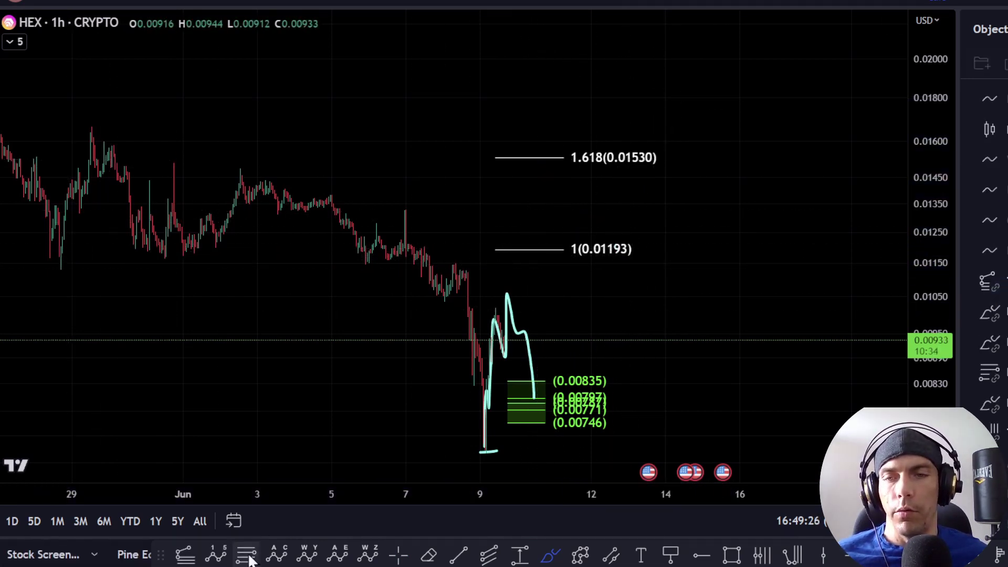
Draw a Fib retracement from about 0.0153 at the 1.618 level down to about 0.0119 and apply the green upside-target template
left_click(246, 556)
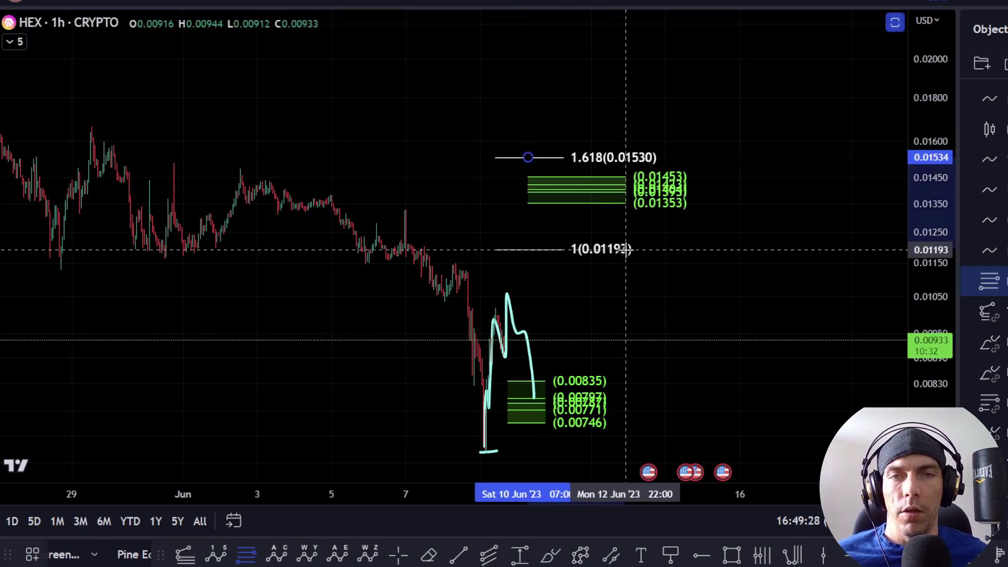
left_click(636, 251)
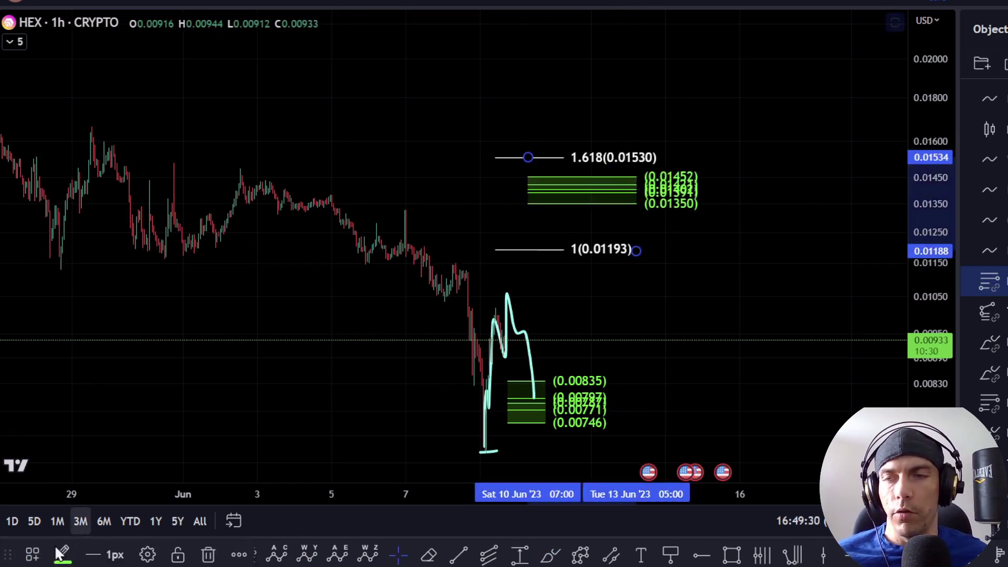
left_click(33, 555)
left_click(74, 331)
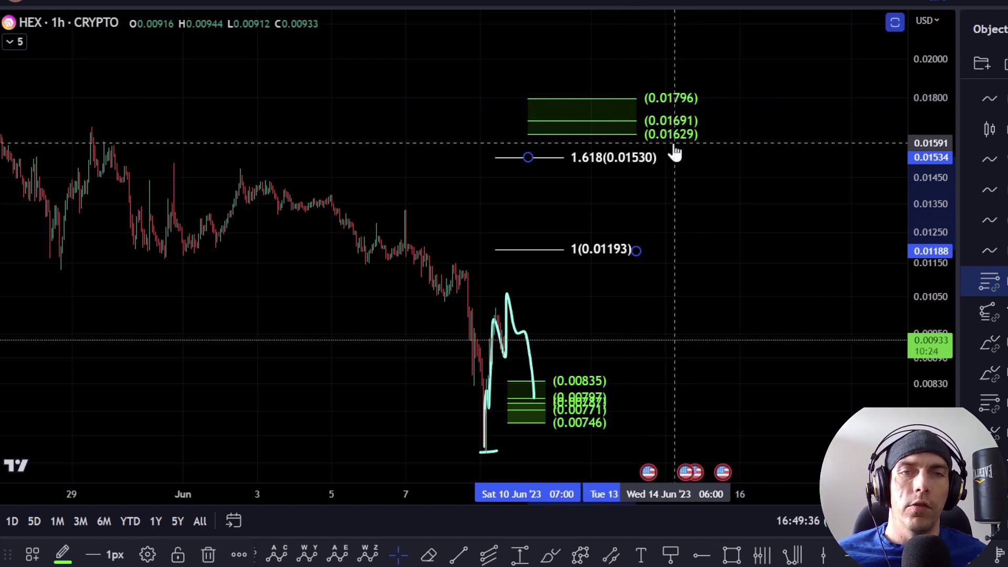
Draw a Fib retracement between the 9 June low near 0.0069 and about 0.0169 in the upper green zone, applying the orange template
left_click_drag(761, 182, 702, 169)
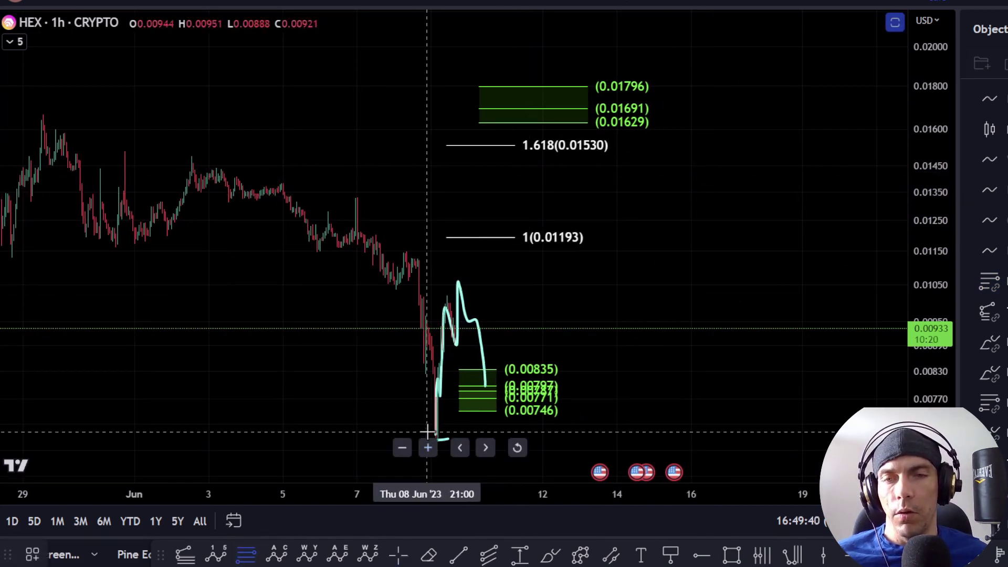
left_click(706, 108)
left_click(33, 554)
left_click(85, 398)
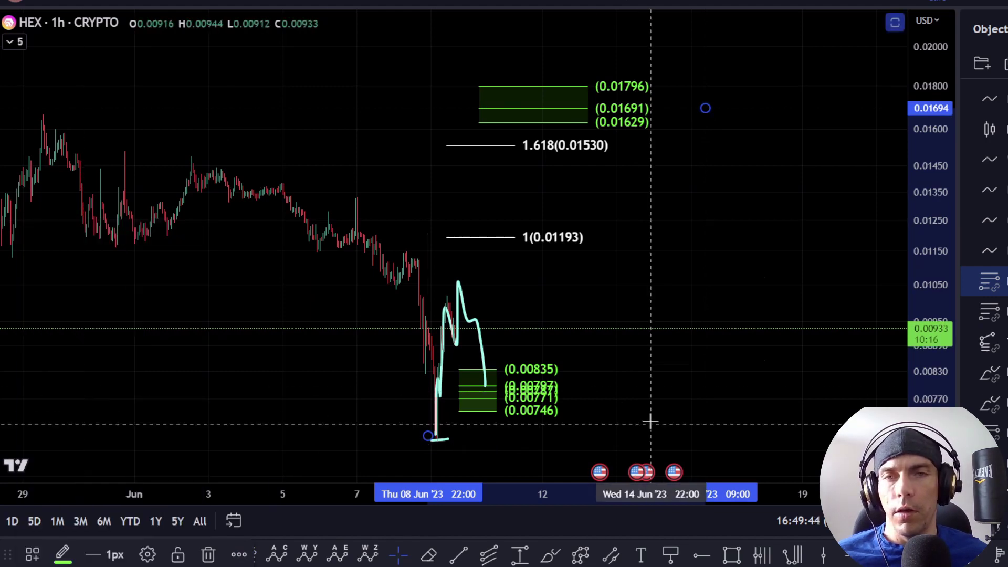
Mark the area around the 1 level and the orange 0.01207 to 0.01087 levels with Brush strokes, undoing each
scroll(609, 276, "down", 3)
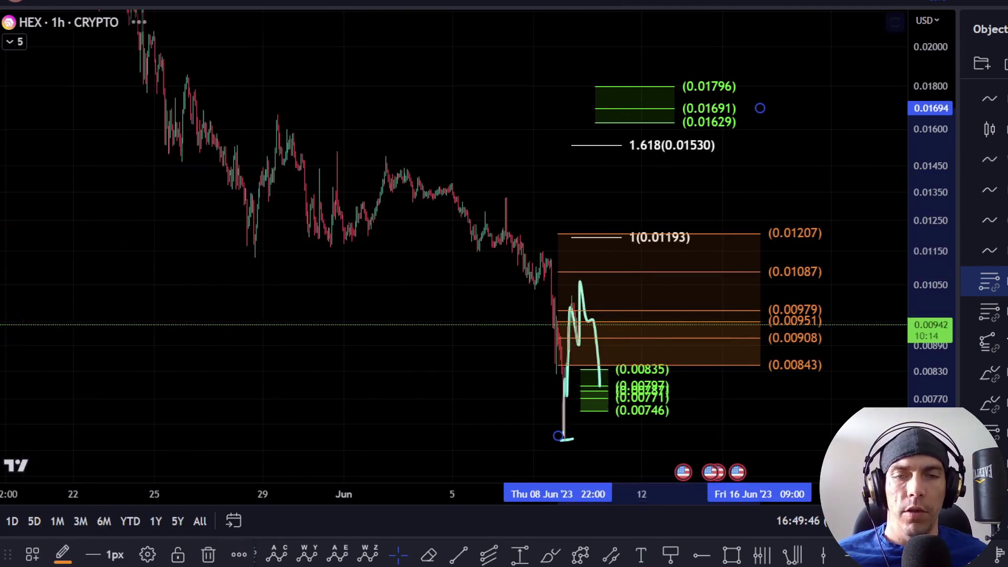
left_click(557, 558)
mouse_move(519, 212)
left_mouse_down()
mouse_move(279, 200)
mouse_move(562, 277)
mouse_move(604, 253)
left_mouse_up()
key("ctrl+z")
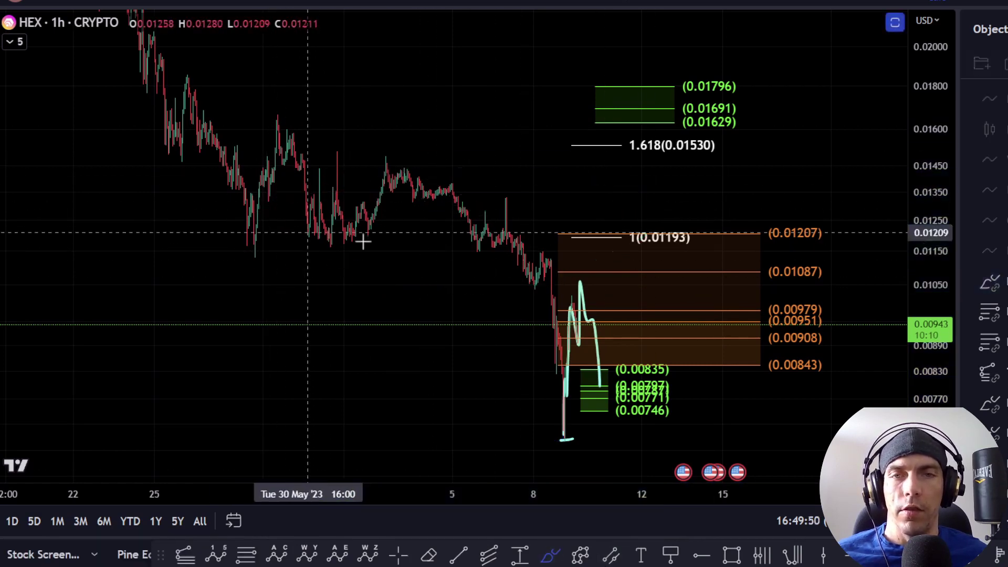
mouse_move(832, 215)
left_mouse_down()
mouse_move(737, 218)
mouse_move(748, 286)
mouse_move(827, 280)
left_mouse_up()
key("ctrl+z")
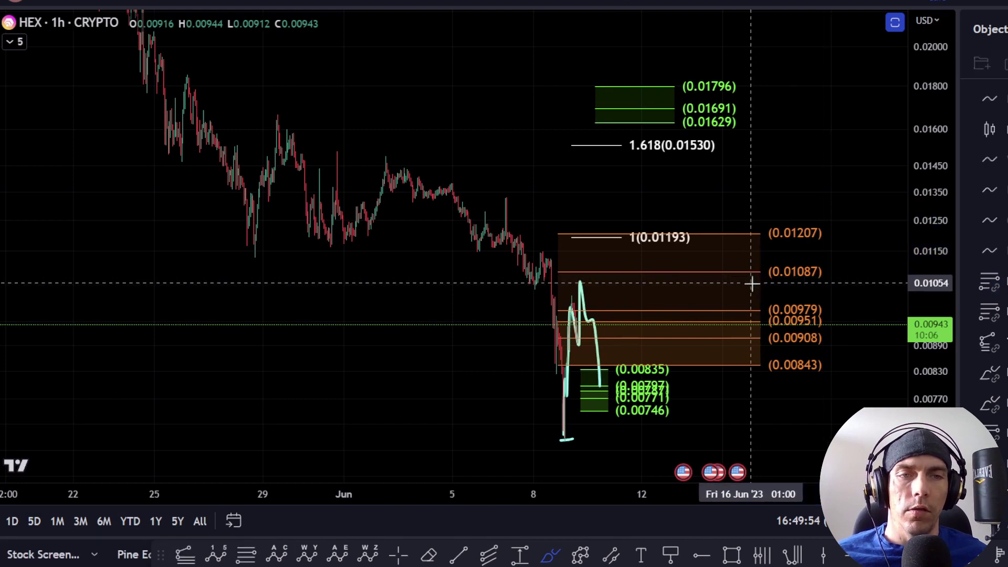
Underline the orange 0.01087 and 0.00843 retracement levels with the Brush and undo the underlines
left_click_drag(752, 283, 823, 278)
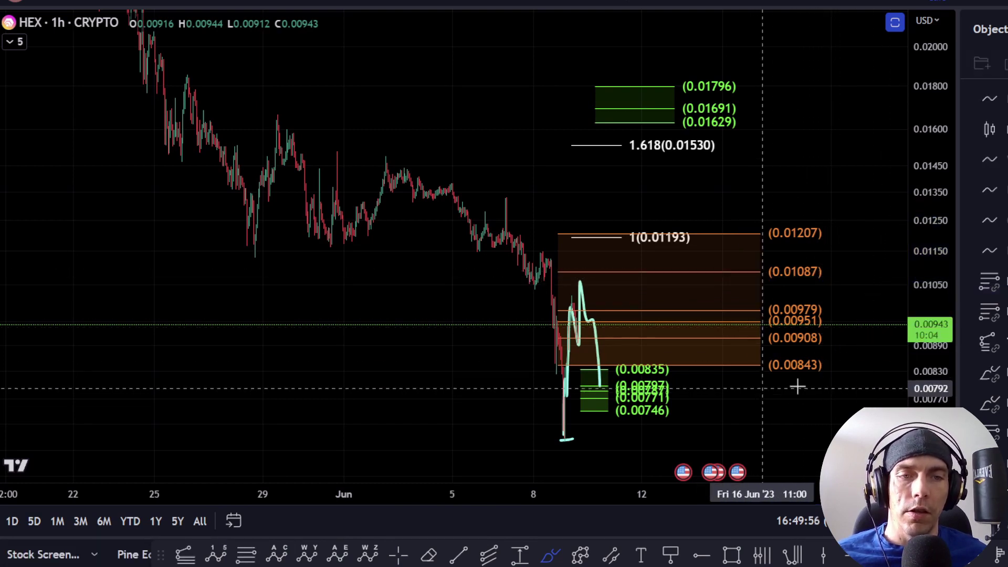
mouse_move(837, 355)
left_mouse_down()
mouse_move(772, 389)
mouse_move(846, 376)
left_mouse_up()
key("ctrl+z")
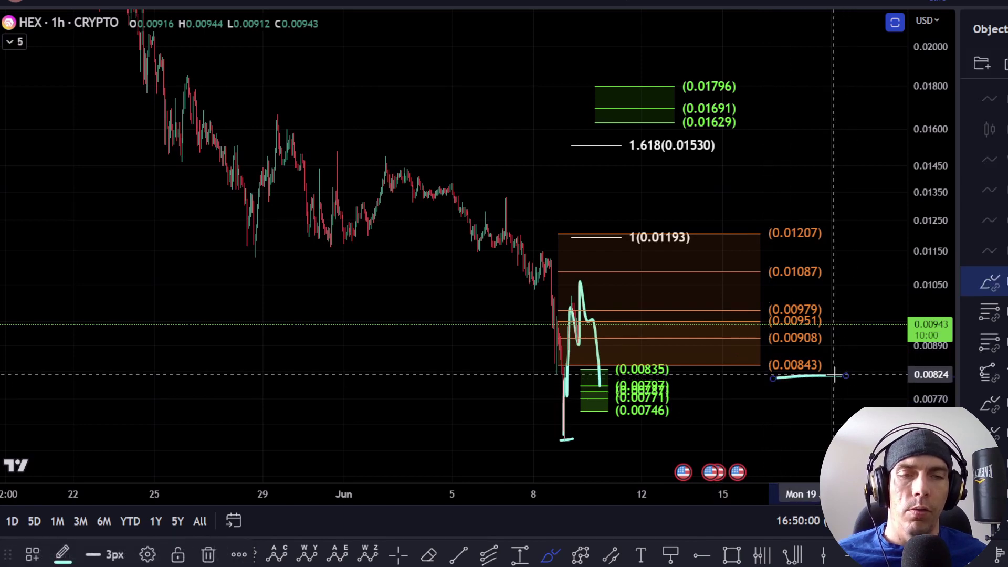
key("ctrl+z")
Sketch a Brush path from beside the recent low up past the 1 level toward 1.618, and undo it
scroll(830, 376, "up", 4)
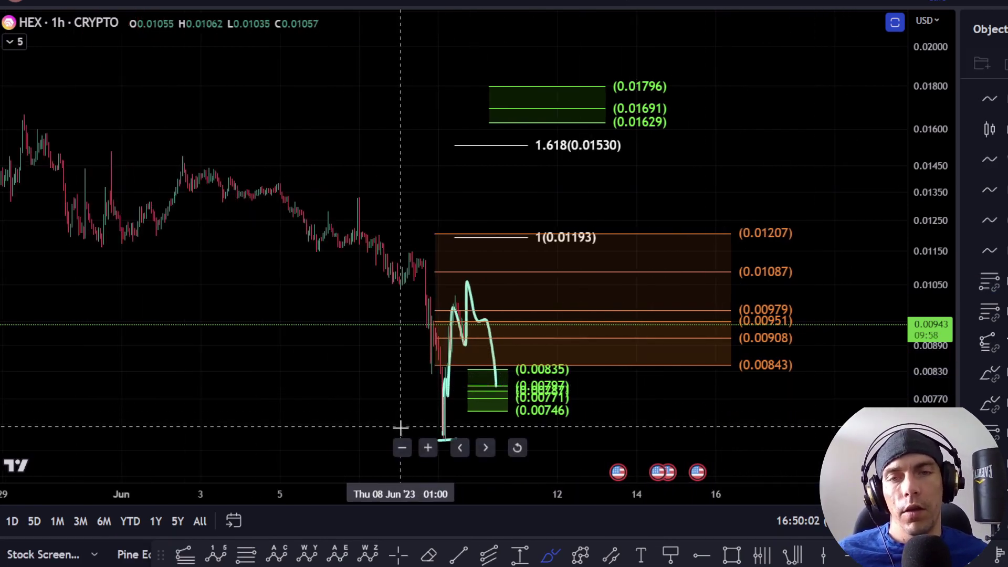
mouse_move(432, 370)
left_mouse_down()
mouse_move(585, 144)
mouse_move(656, 92)
mouse_move(669, 182)
left_mouse_up()
key("ctrl+z")
Remove the orange retracement, the cyan price path, the green 0.00835 to 0.00746 retracement and the underline at the 9 June low
key("ctrl+z")
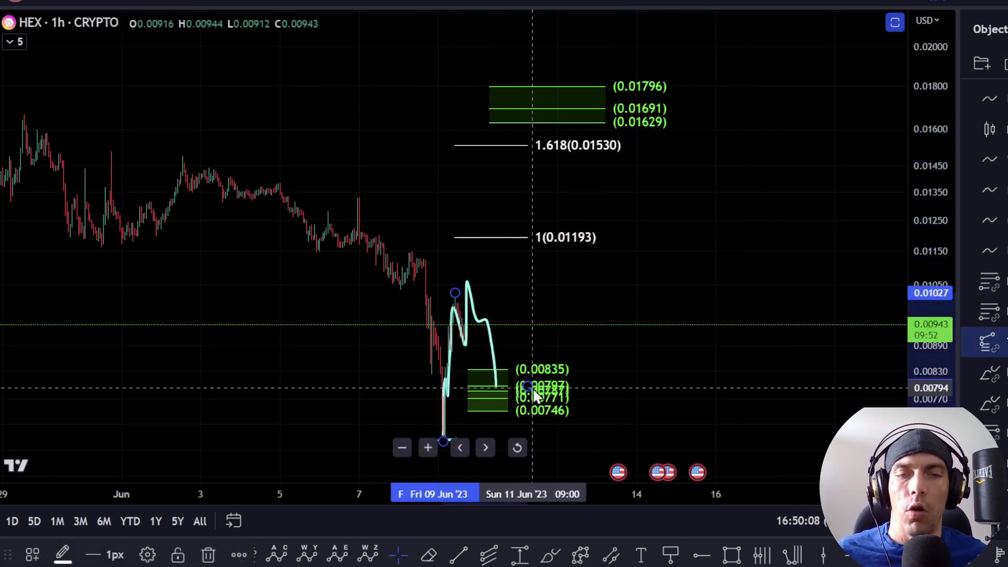
key("ctrl+z")
key("ctrl+z")
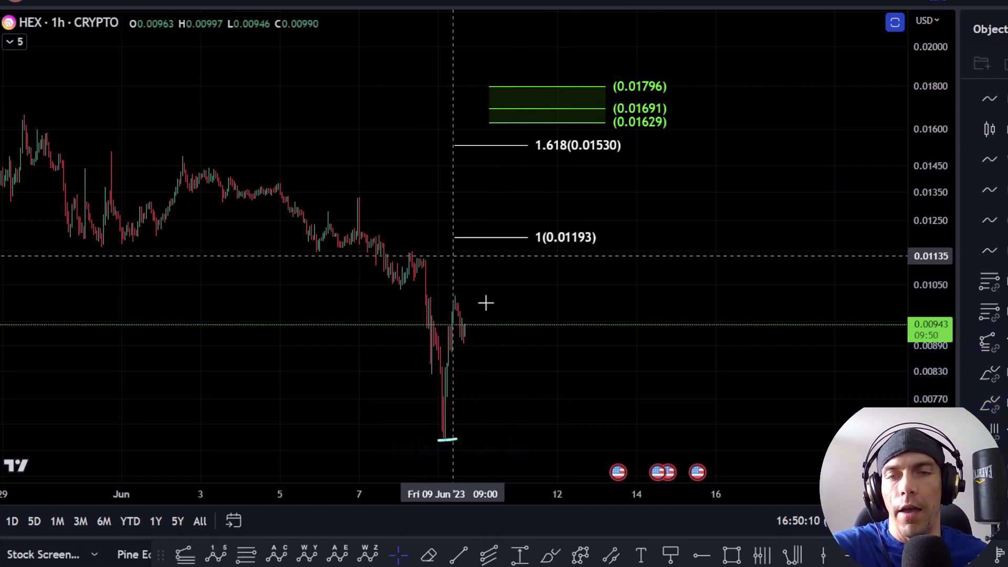
left_click_drag(569, 345, 582, 276)
left_click(467, 370)
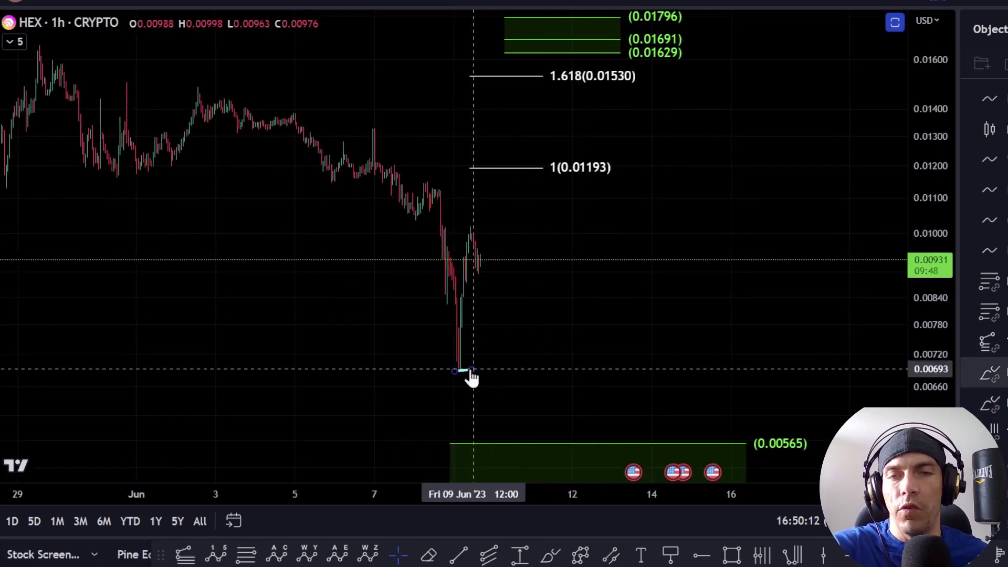
key("Delete")
Show the CPR by KGS pivots on the 1h chart and collapse the indicator legend
left_click_drag(623, 322, 672, 334)
scroll(692, 330, "down", 1)
scroll(703, 330, "down", 2)
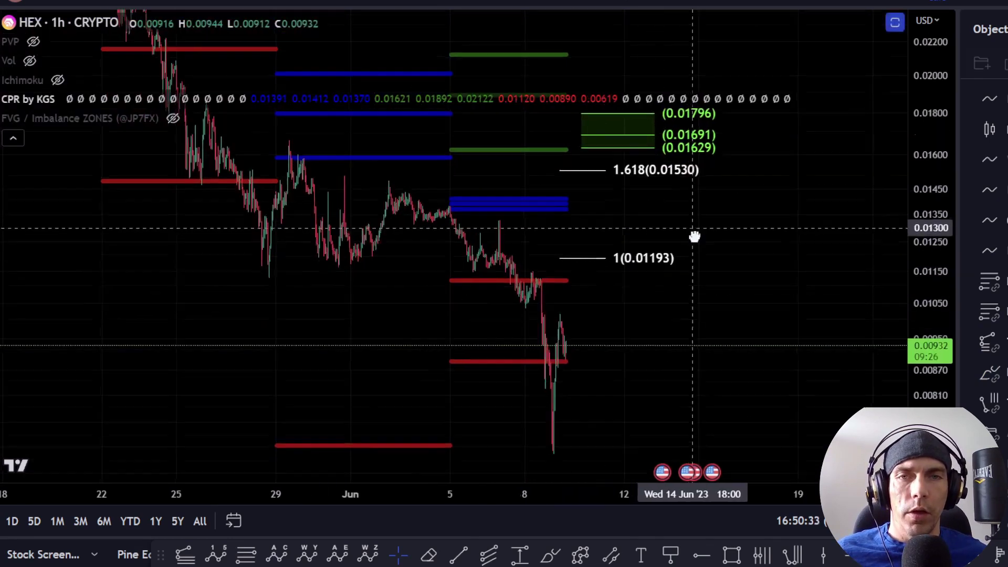
left_click(13, 138)
Mark the current price at the red pivot near 0.0089 with the Brush and undo the mark
scroll(491, 250, "up", 2)
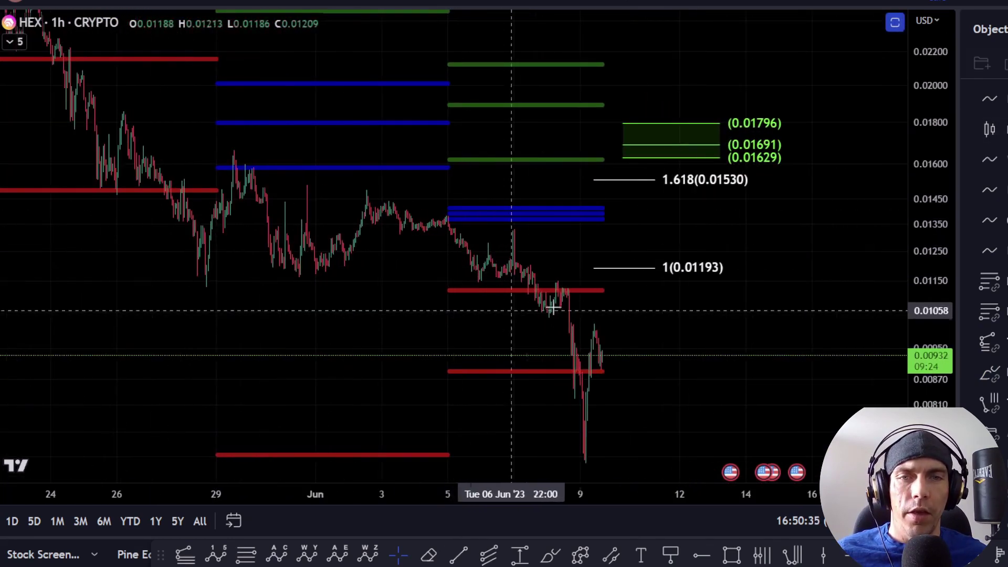
left_click_drag(630, 371, 602, 332)
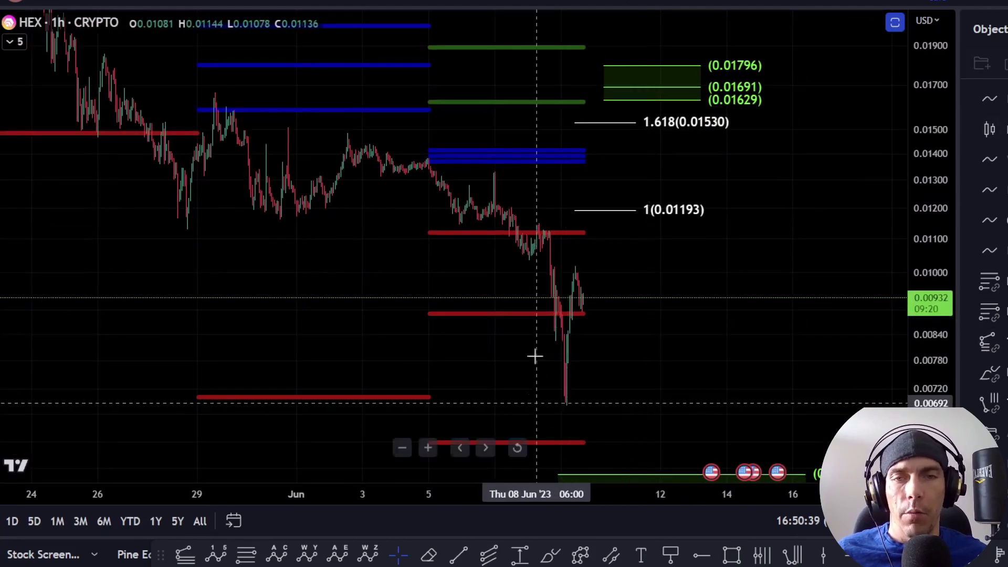
left_click_drag(666, 345, 606, 373)
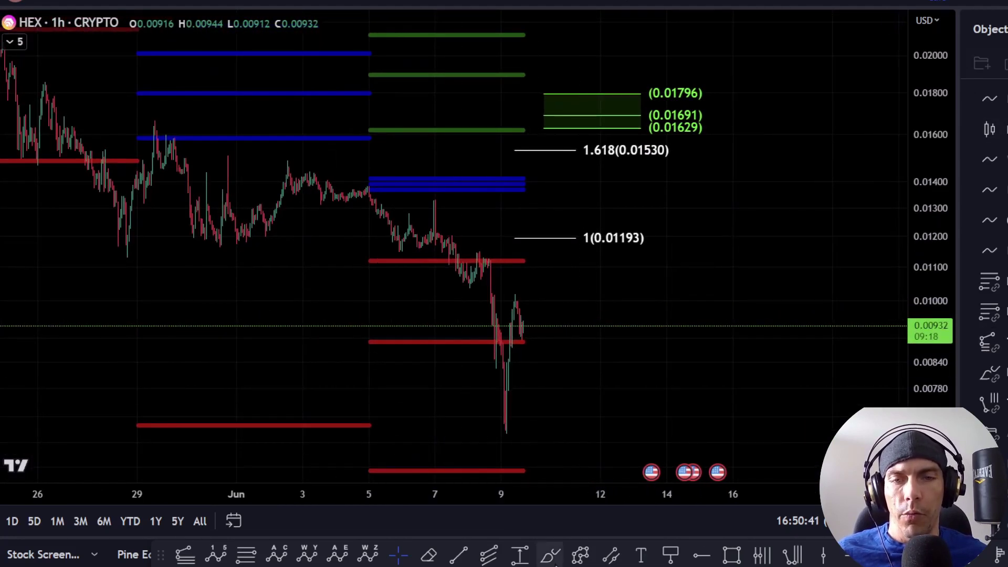
left_click_drag(524, 340, 513, 344)
key("ctrl+z")
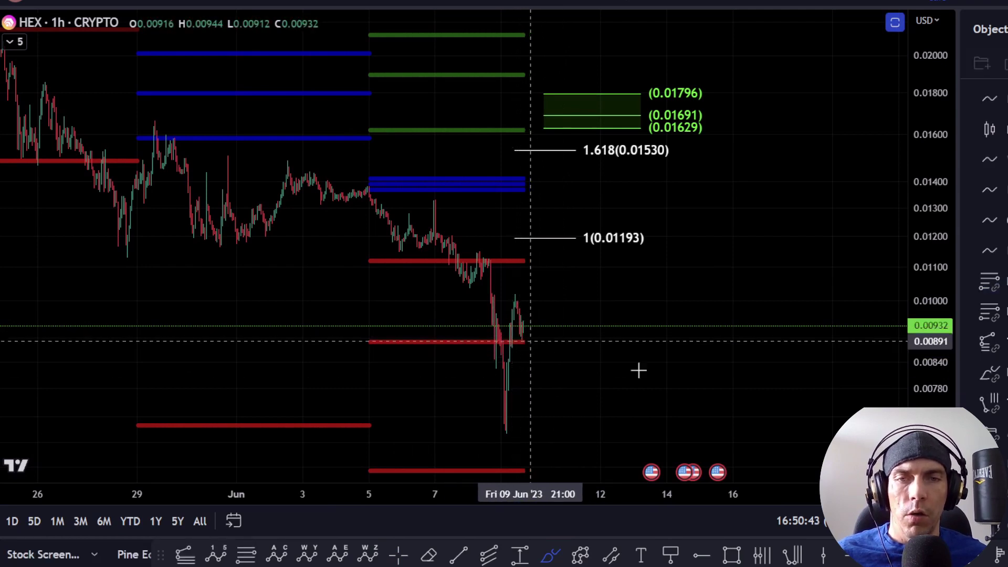
left_click_drag(673, 387, 710, 363)
left_click_drag(926, 323, 925, 383)
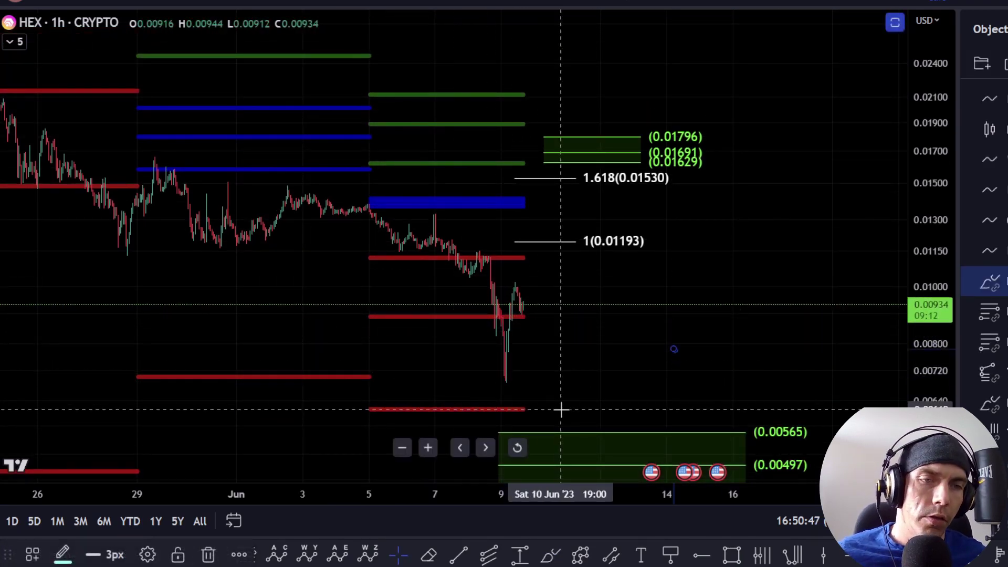
left_click_drag(594, 359, 594, 315)
left_click(674, 305)
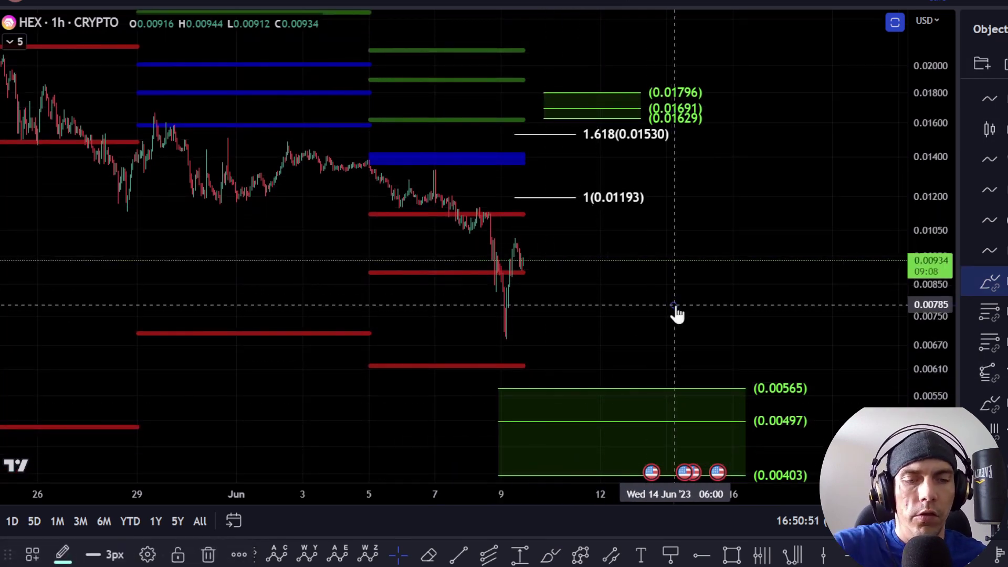
key("Delete")
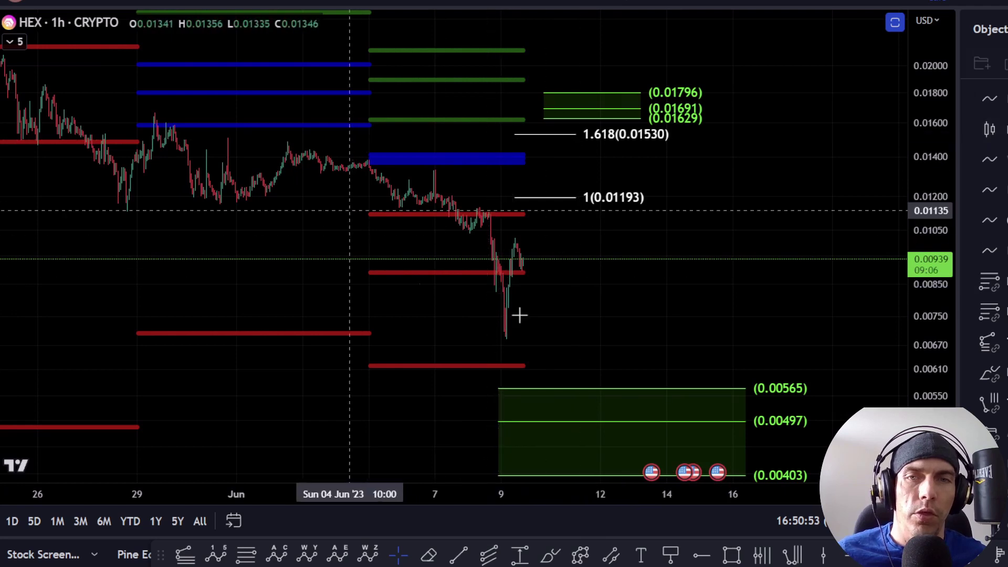
Sketch a Brush path from the 9 June low to about 0.0101, down to 0.0089 and up to about 0.0137, and undo it
left_click_drag(654, 237, 648, 290)
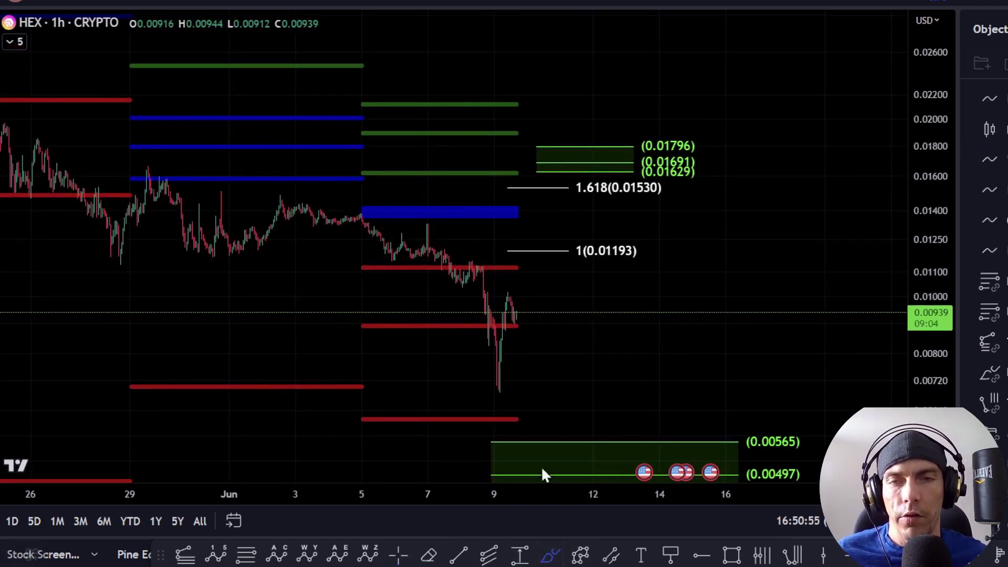
mouse_move(506, 395)
left_mouse_down()
mouse_move(547, 328)
mouse_move(551, 216)
mouse_move(473, 231)
mouse_move(543, 198)
left_mouse_up()
key("Delete")
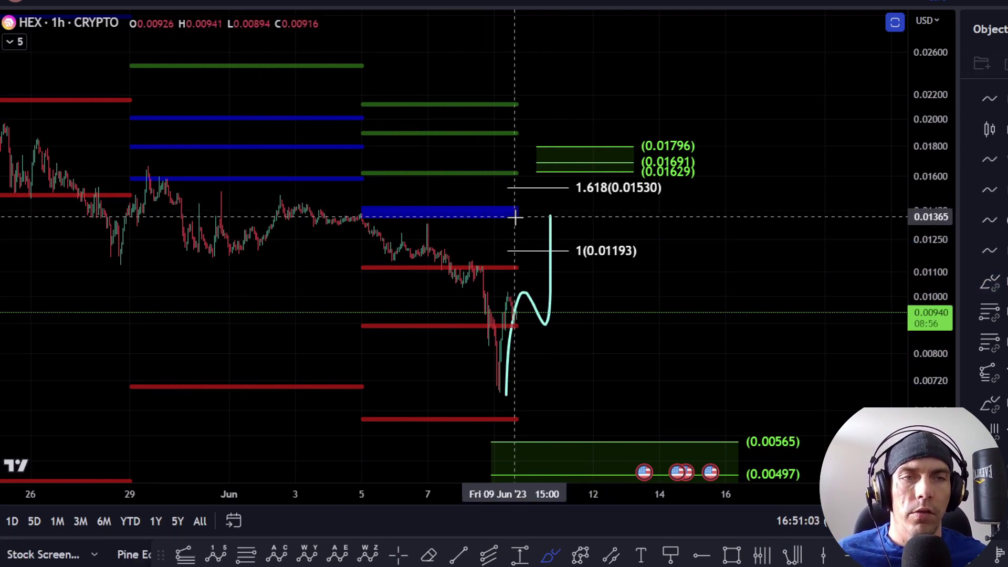
key("ctrl+z")
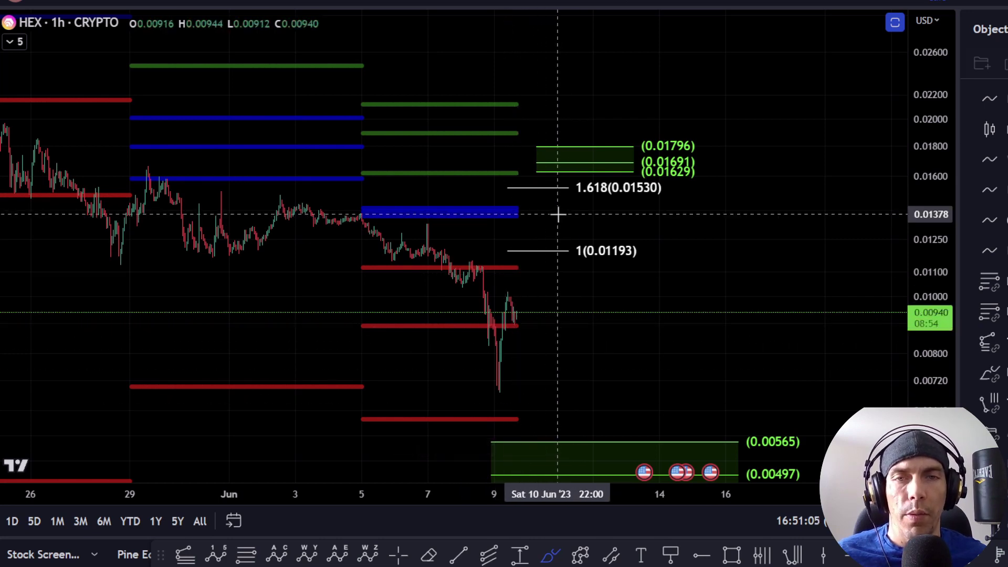
Sketch a decline from about 0.0138 at the blue pivots into the lower green zone, and discard it
mouse_move(557, 213)
left_mouse_down()
mouse_move(660, 423)
mouse_move(711, 475)
left_mouse_up()
key("Escape")
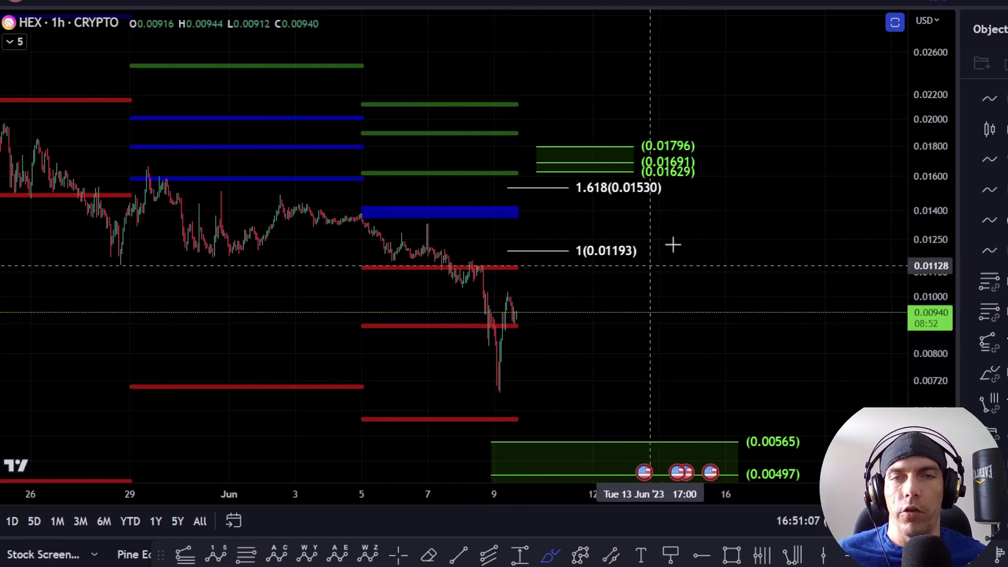
left_click_drag(645, 257, 695, 329)
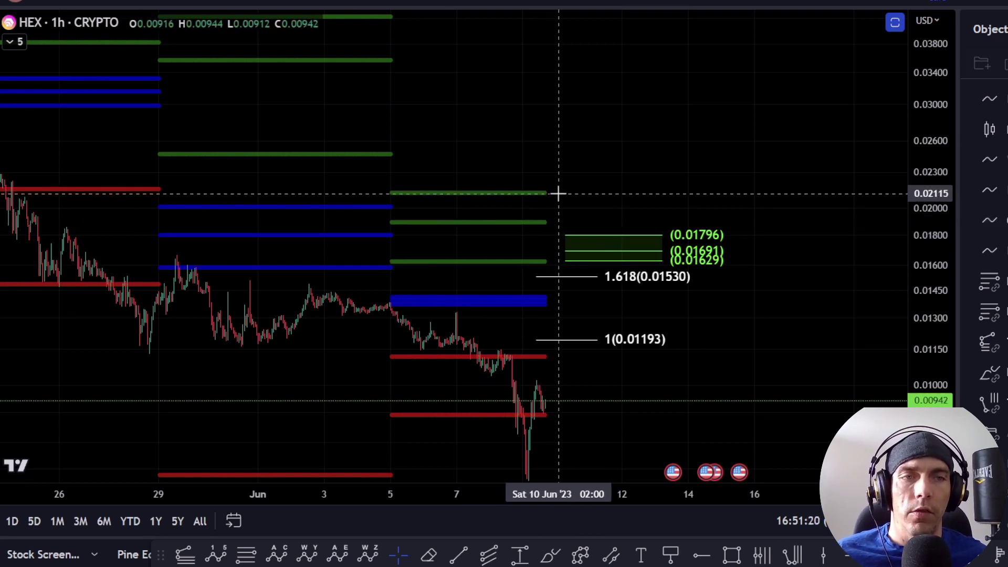
Set the CPR by KGS indicator to show only Monthly Pivots and collapse the indicator legend
left_click(15, 42)
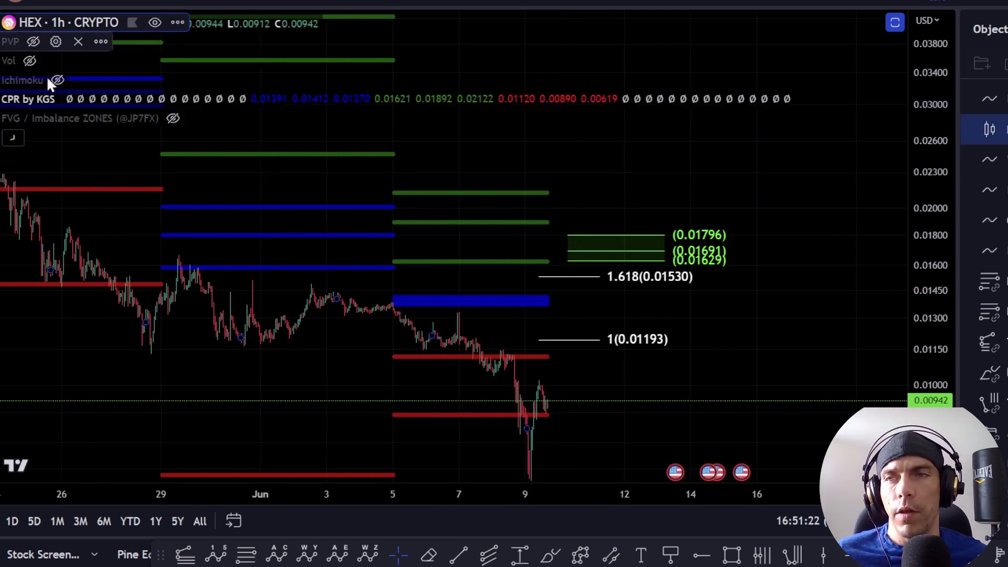
left_click(89, 101)
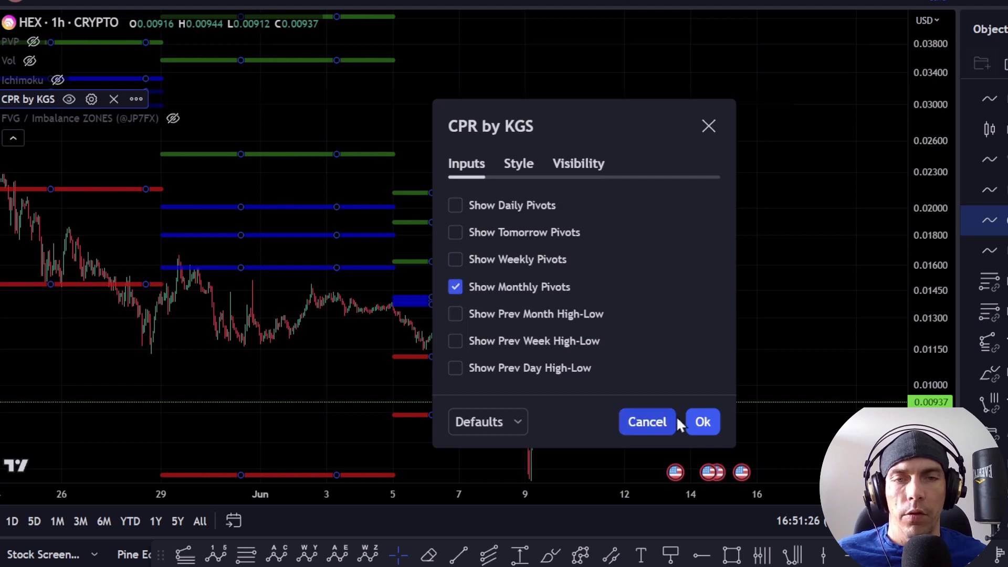
left_click(691, 420)
scroll(734, 340, "down", 4)
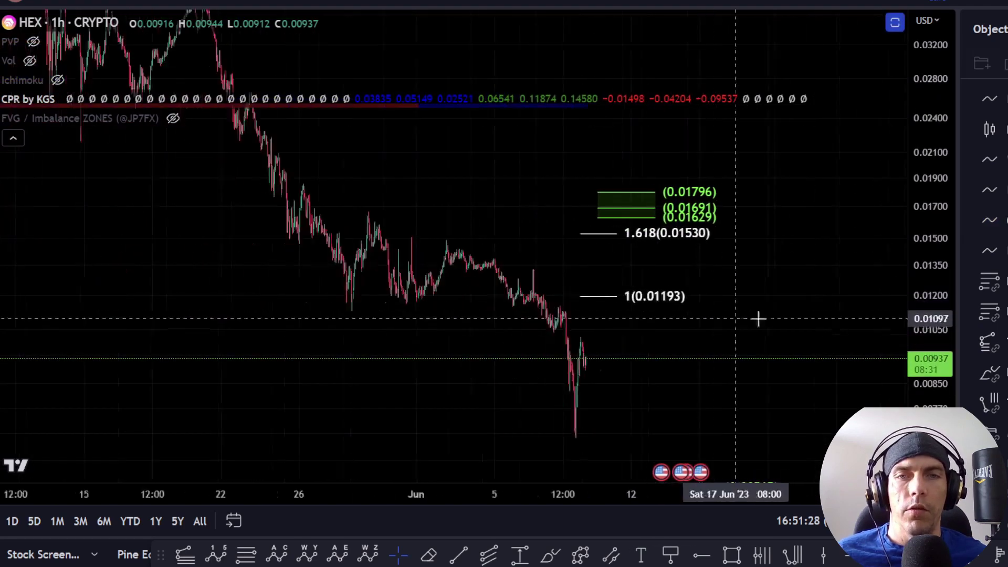
scroll(758, 318, "down", 3)
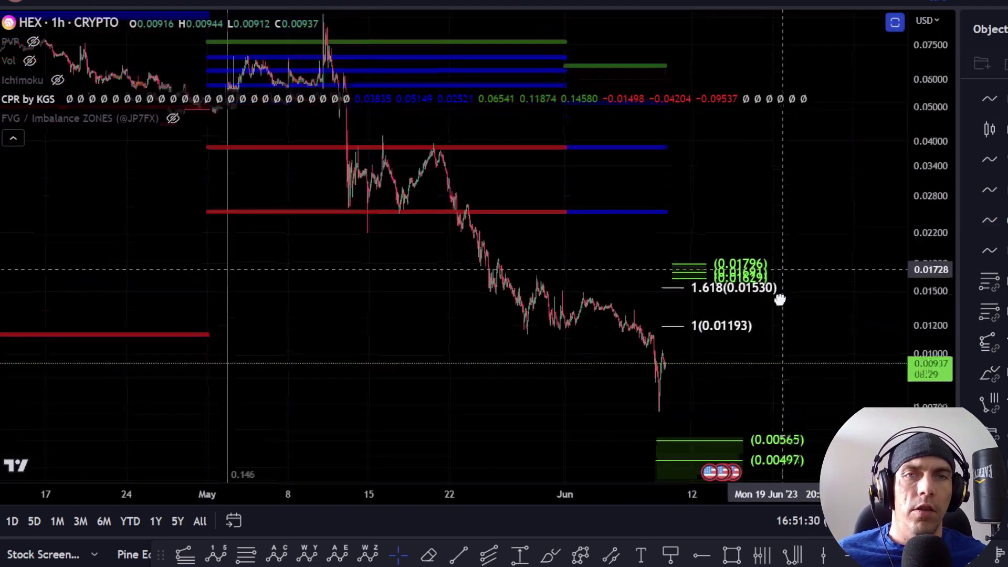
left_click_drag(780, 300, 779, 322)
left_click_drag(947, 209, 938, 349)
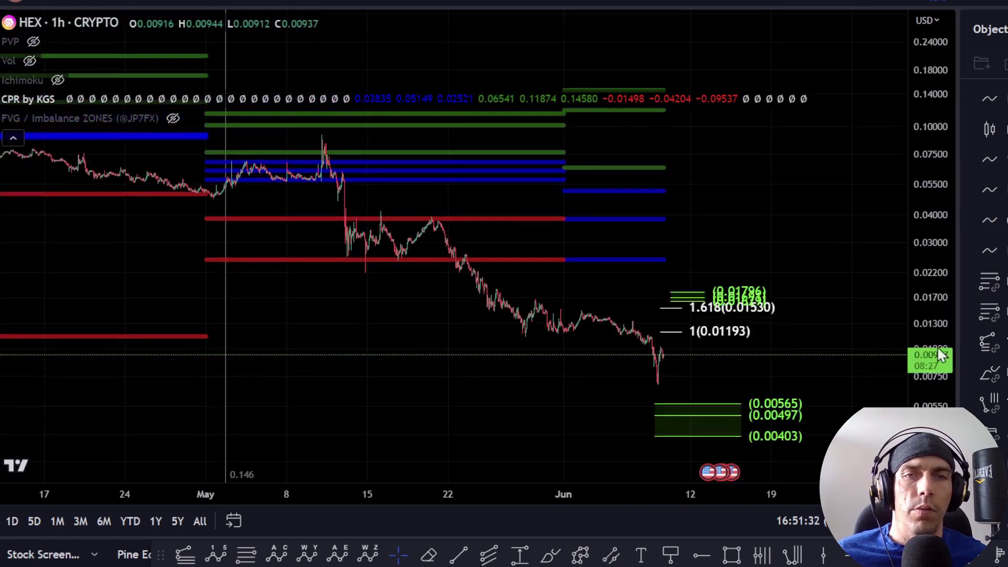
scroll(770, 171, "up", 3)
left_click(13, 139)
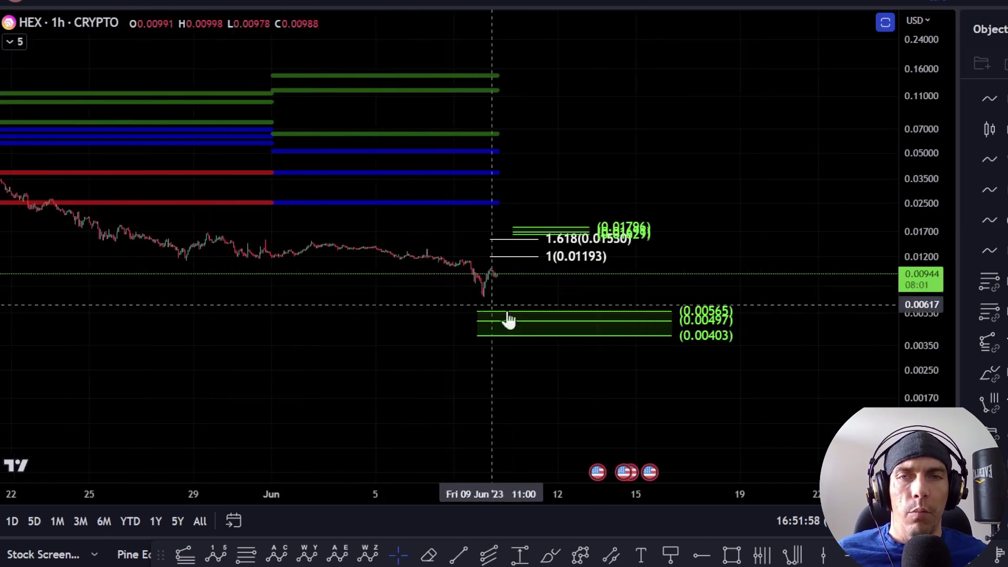
Draw a Brush stroke at the 9 June low and a path from about 0.03 to 0.046, down to 0.034 and up to 0.064
scroll(507, 315, "up", 4)
left_click_drag(917, 370, 922, 141)
left_click_drag(704, 290, 689, 391)
left_click(541, 557)
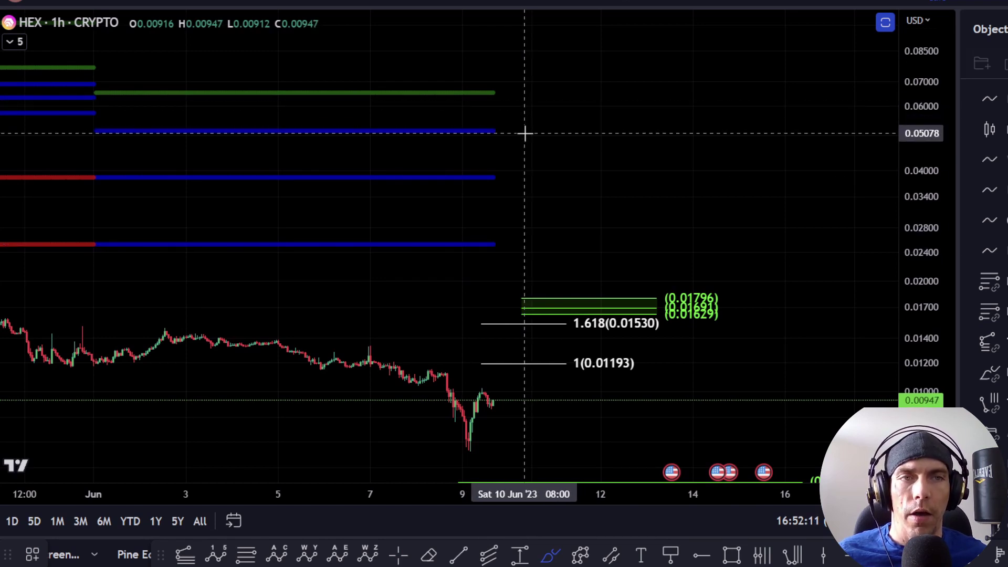
left_click(474, 428)
mouse_move(548, 219)
left_mouse_down()
mouse_move(585, 192)
mouse_move(629, 98)
left_mouse_up()
Mark the green monthly pivot near 0.066 with a short Brush stroke and undo it
left_click_drag(928, 107, 928, 131)
left_click_drag(508, 109, 491, 124)
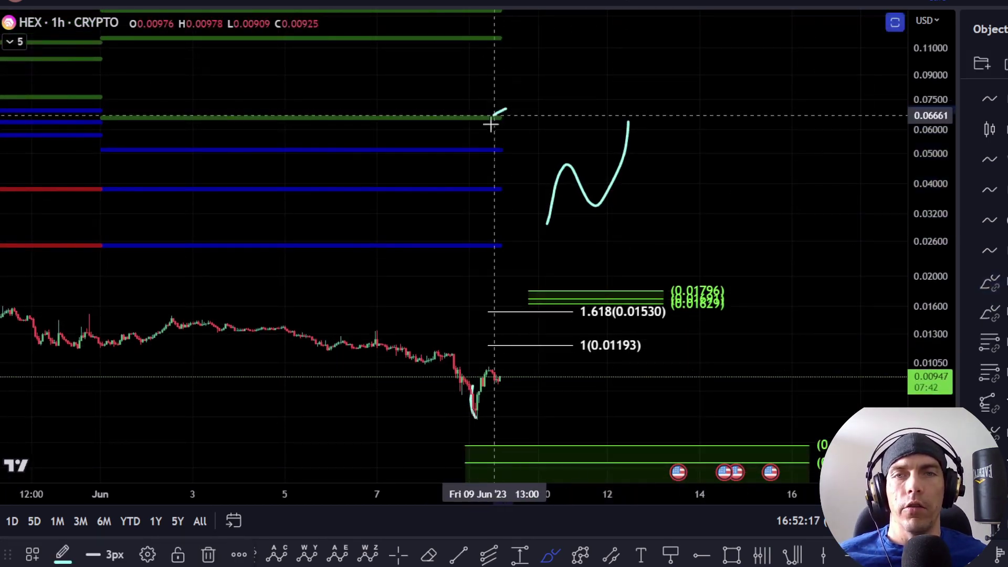
key("ctrl+z")
Show the X-a-b wave count and switch the HEX chart to the 4h timeframe
left_click_drag(588, 95, 630, 205)
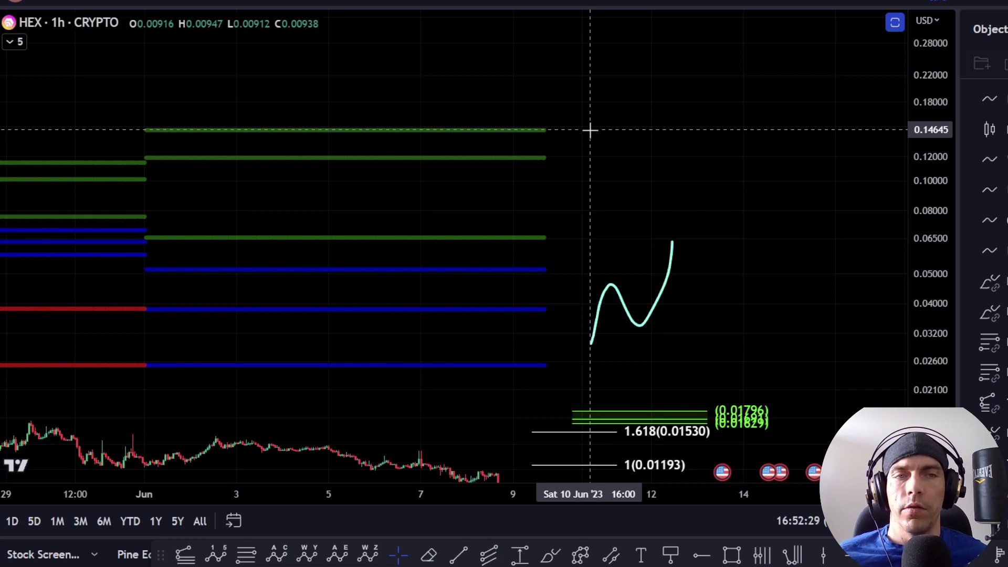
mouse_move(534, 128)
left_mouse_down()
mouse_move(576, 173)
mouse_move(549, 238)
left_mouse_up()
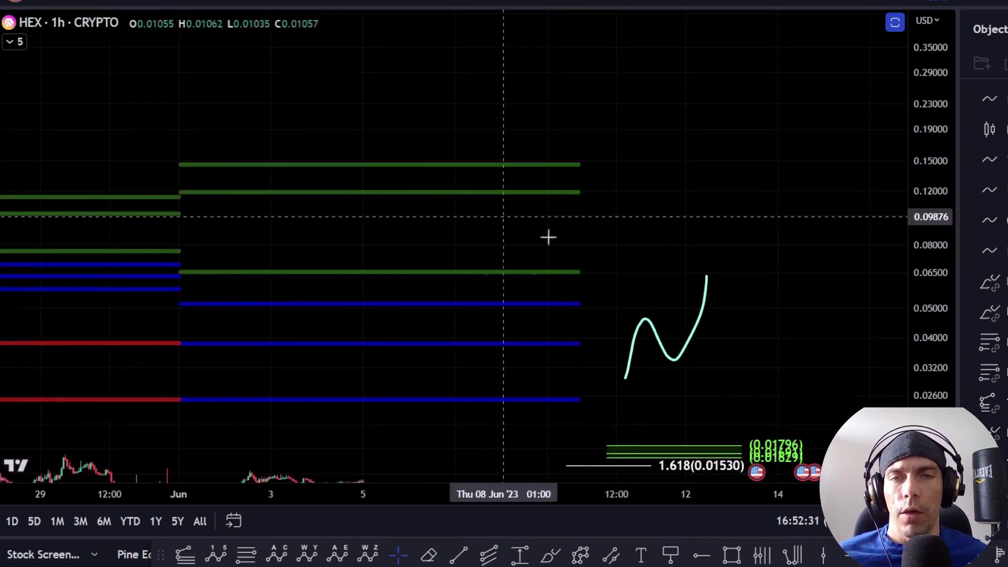
left_click_drag(671, 254, 660, 162)
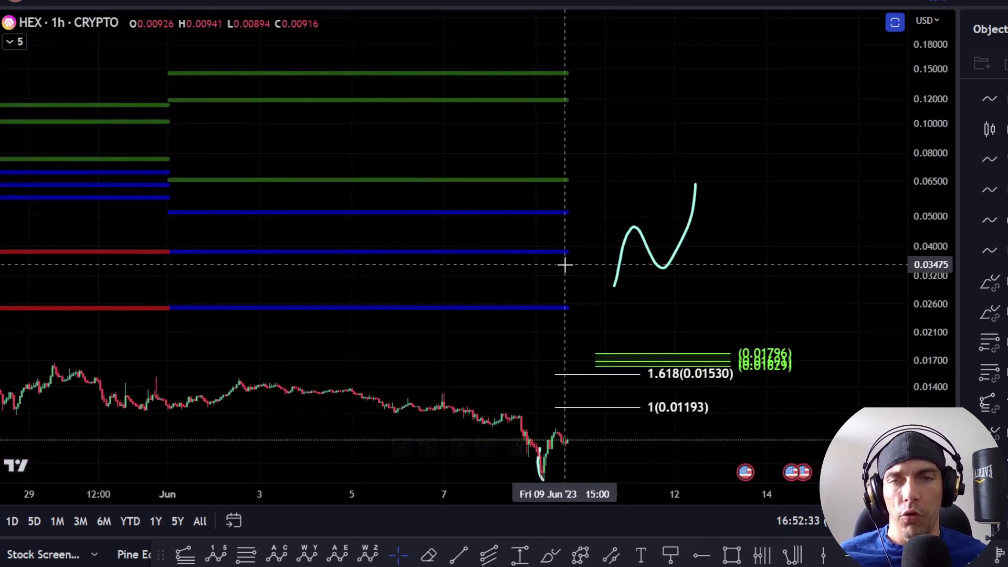
scroll(585, 255, "down", 8)
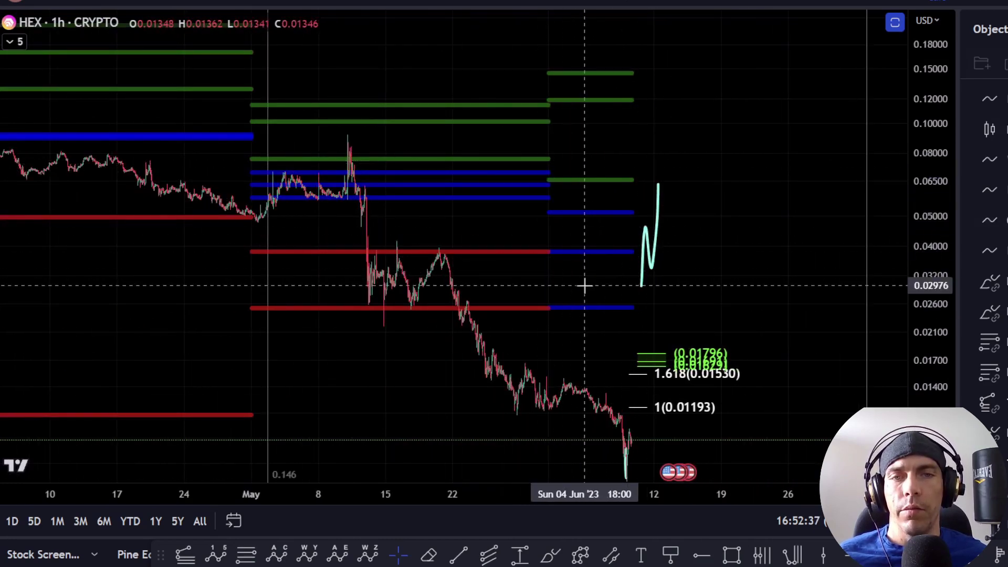
left_click_drag(760, 268, 713, 229)
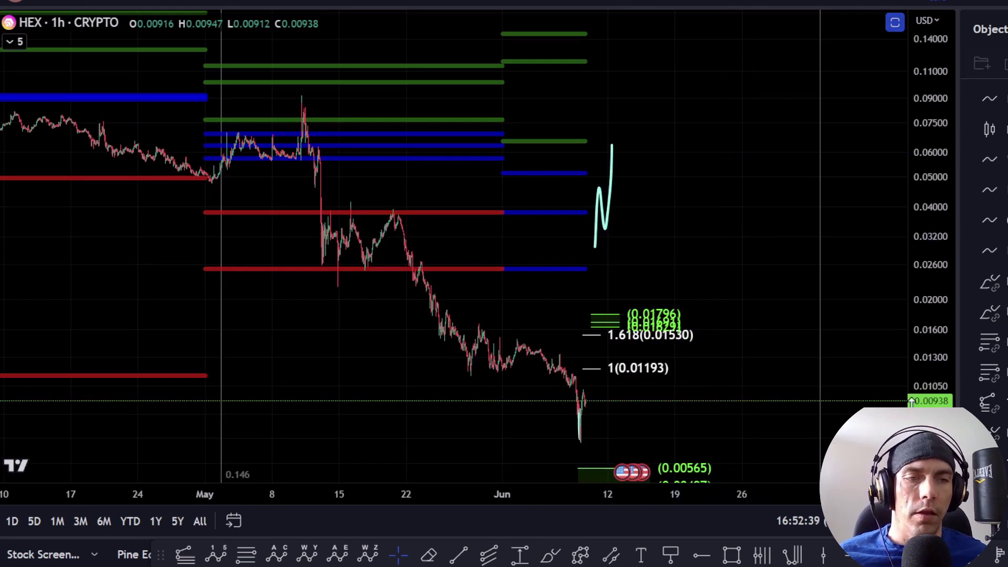
left_click_drag(911, 403, 913, 417)
scroll(985, 252, "down", 1)
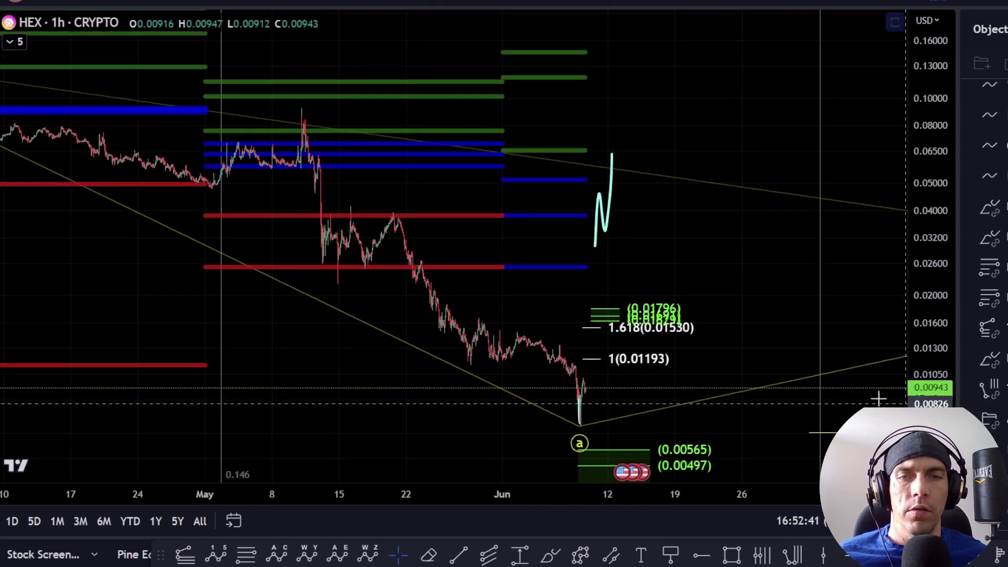
left_click(270, 2)
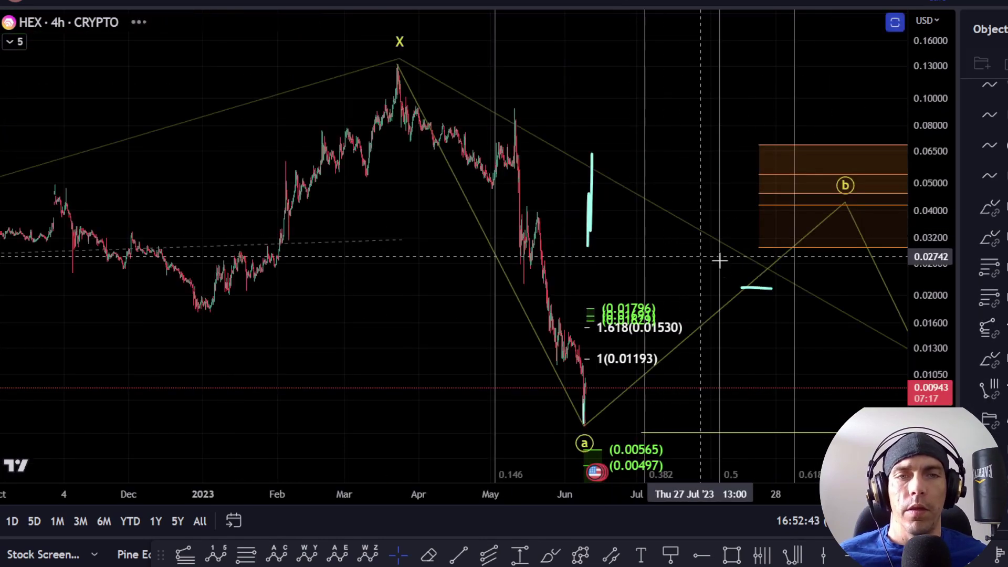
left_click_drag(709, 189, 585, 182)
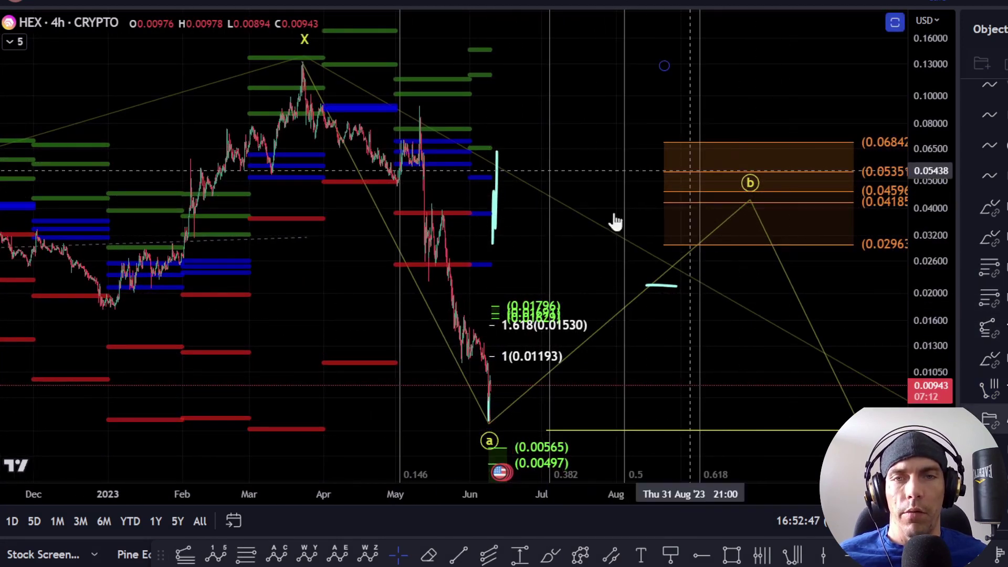
Delete the Brush path beside the June pivots and the short stroke near 0.021 below the orange target zone
left_click(496, 207)
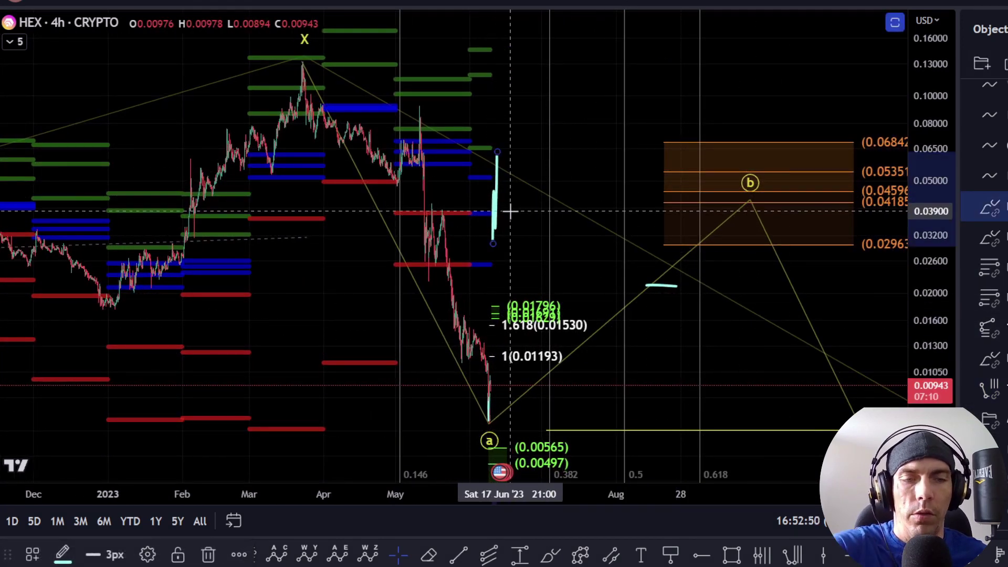
key("Delete")
left_click(663, 288)
key("Delete")
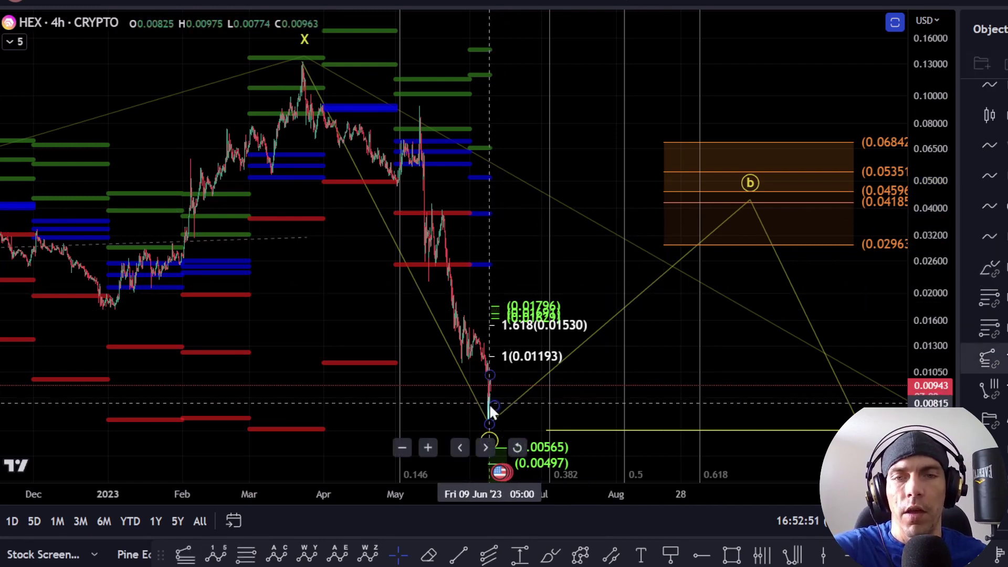
Remove the Fibonacci extension with levels 1 and 1.618 and the X-a-b wave count with its orange targets from the chart
key("Delete")
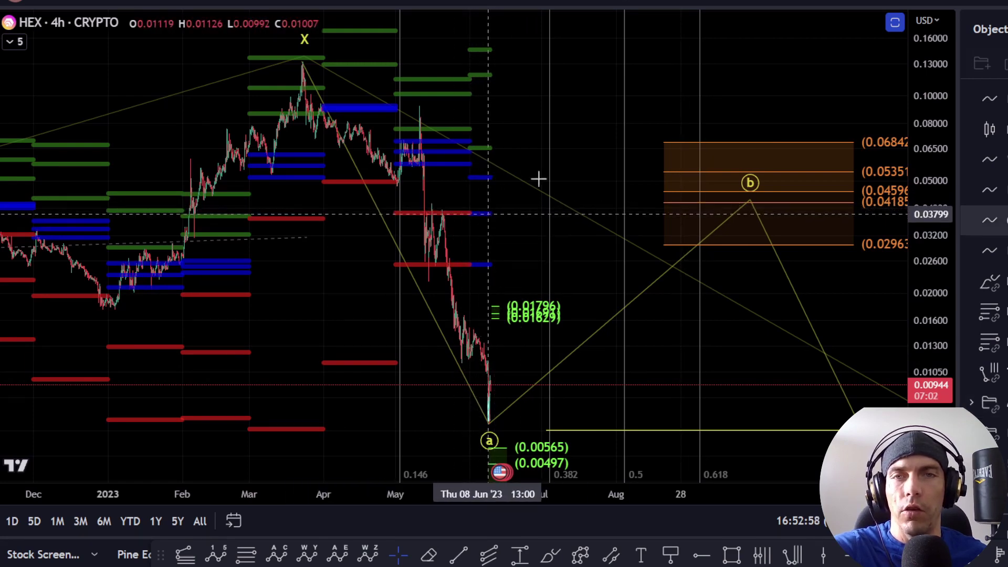
key("Delete")
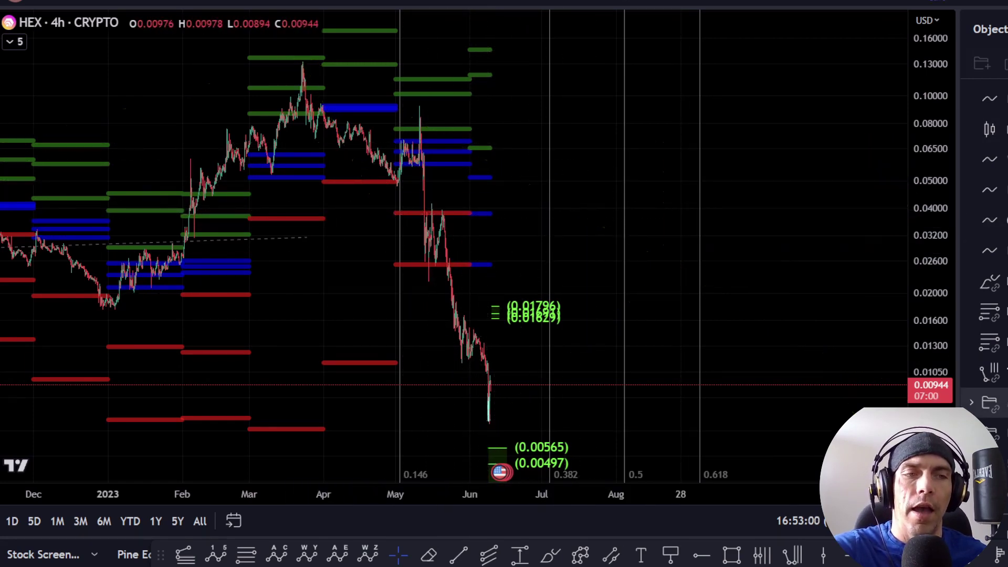